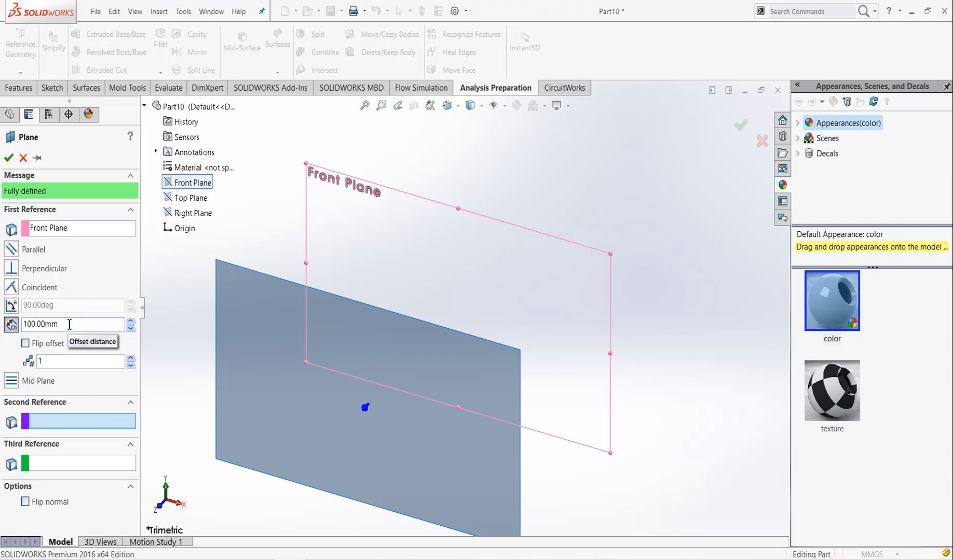
# Create a reference plane offset 100 mm from the Front Plane and start a sketch on it.
pyautogui.click(9, 157)
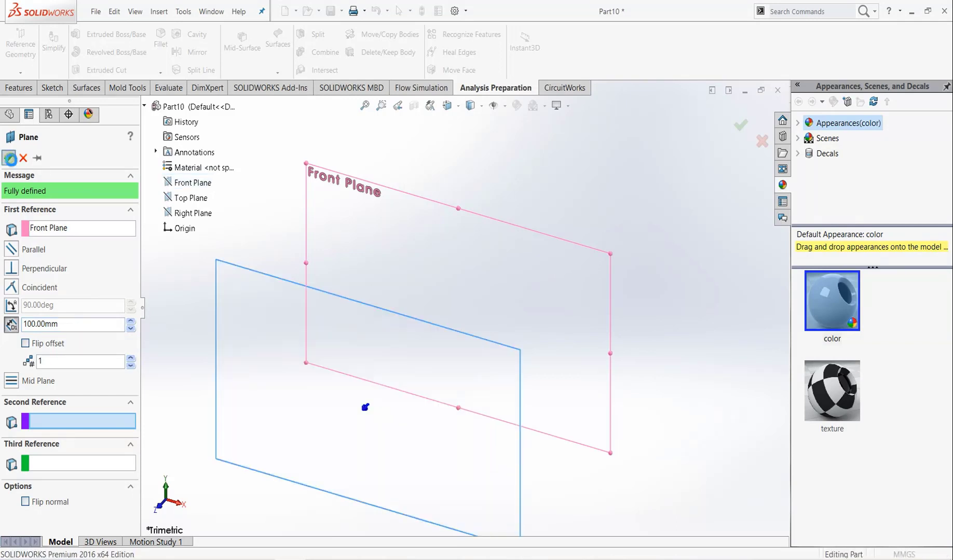
pyautogui.rightClick(282, 397)
pyautogui.click(328, 370)
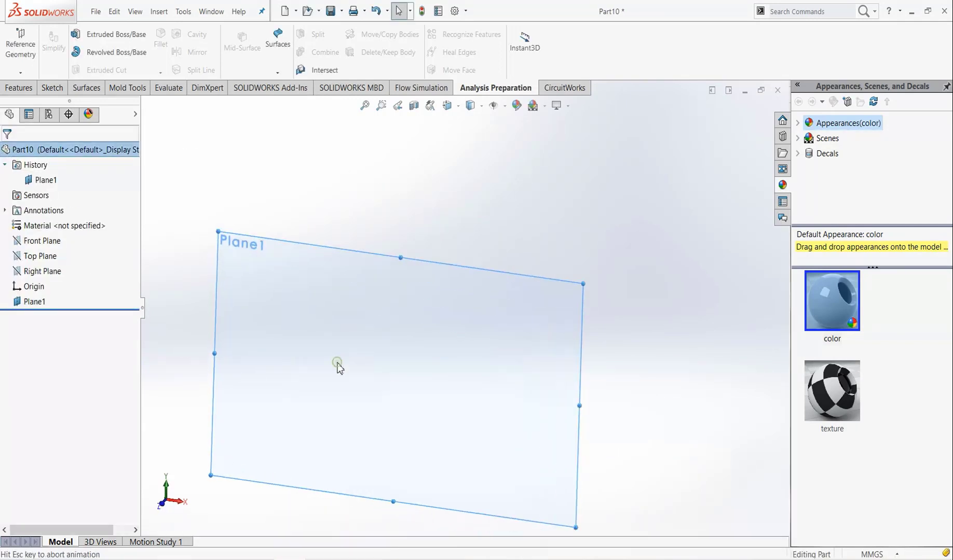
pyautogui.rightClick(415, 286)
pyautogui.click(427, 267)
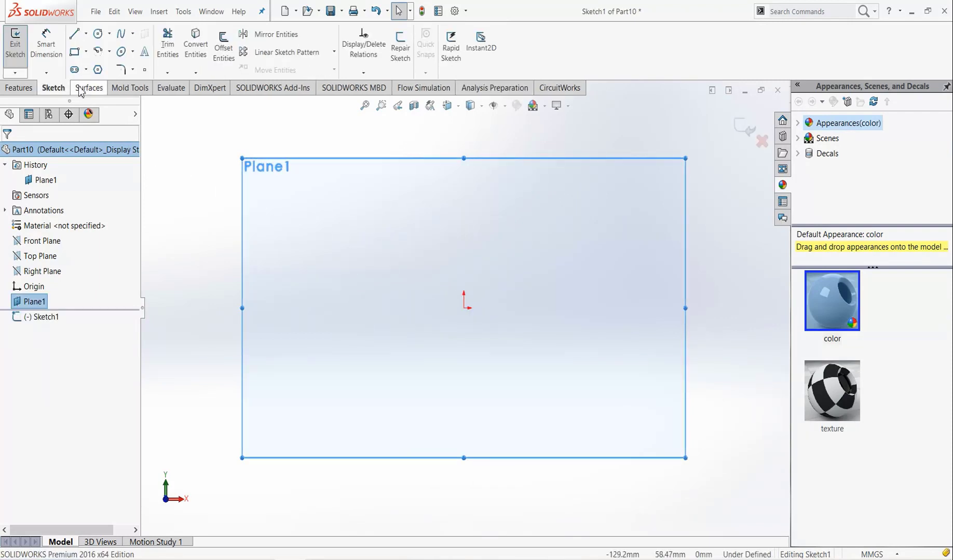
# Sketch a circle centred on the origin with a radius of about 61 mm.
pyautogui.click(98, 34)
pyautogui.click(463, 308)
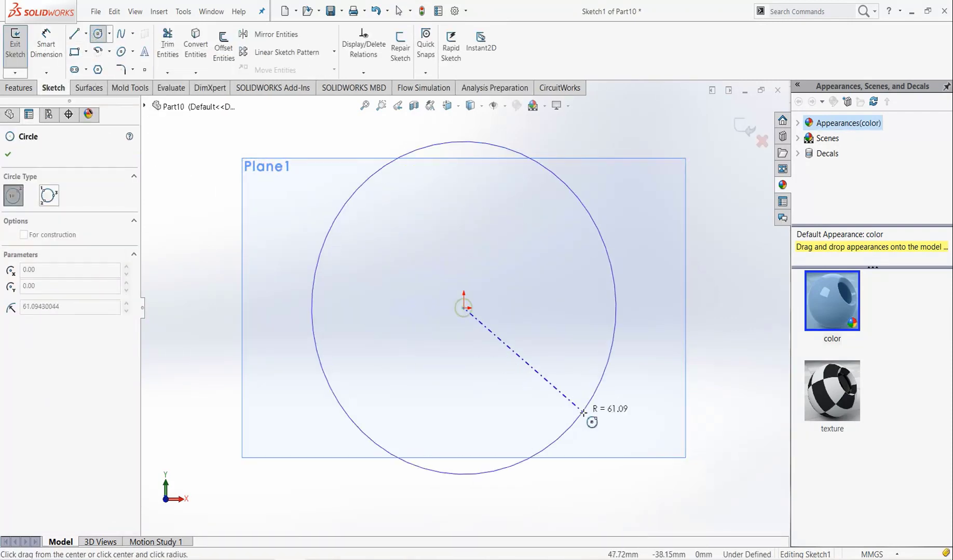
pyautogui.click(577, 410)
pyautogui.click(7, 154)
# Dimension the origin-centred circle with a diameter of 300 mm.
pyautogui.click(46, 44)
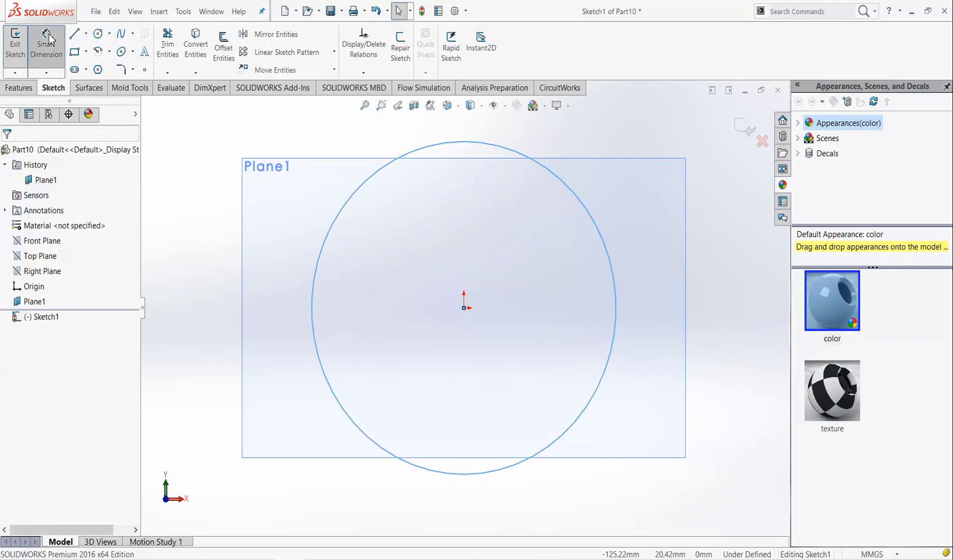
pyautogui.click(339, 397)
pyautogui.click(299, 506)
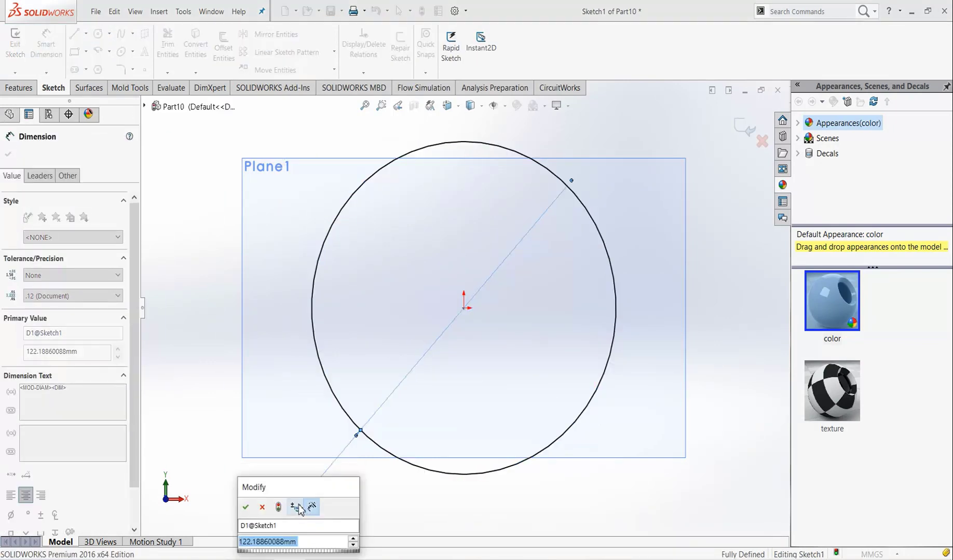
pyautogui.write('300')
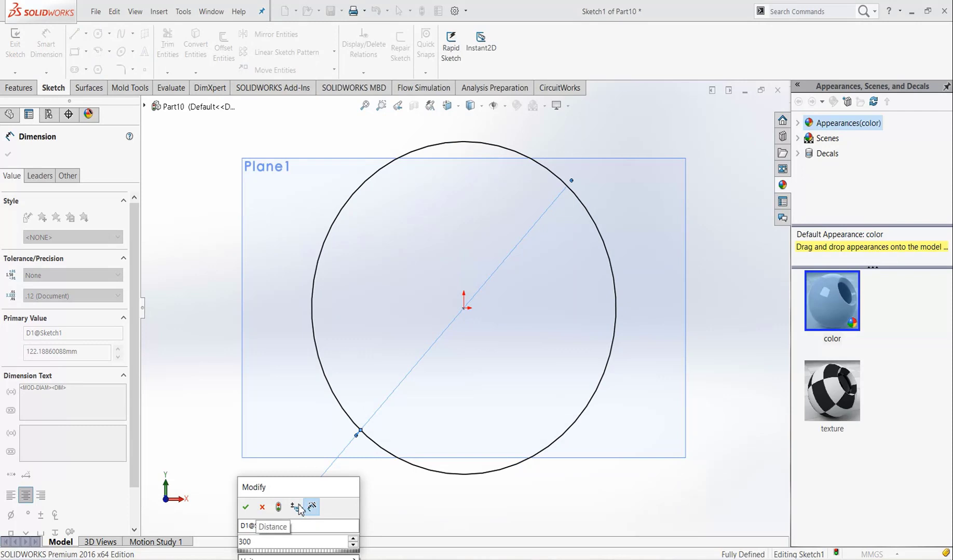
pyautogui.click(245, 508)
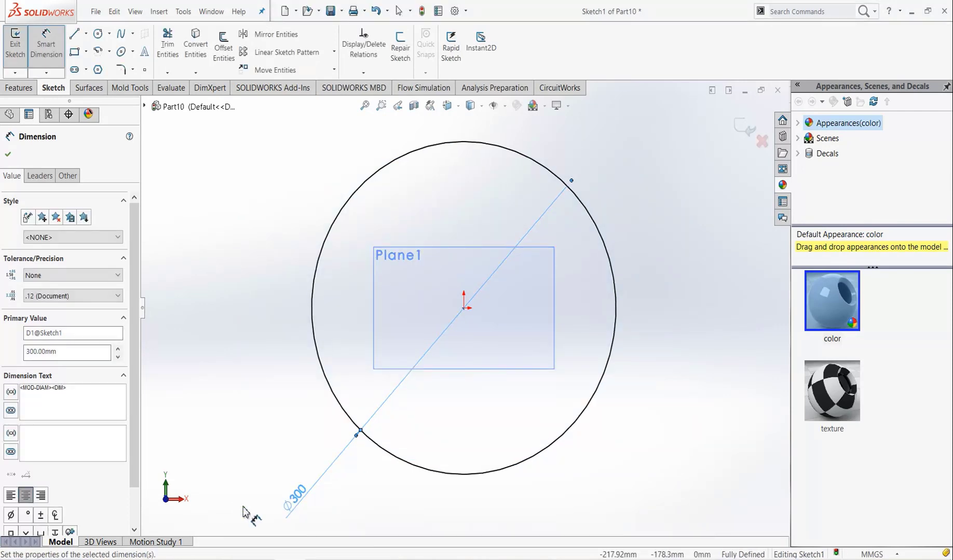
pyautogui.click(9, 155)
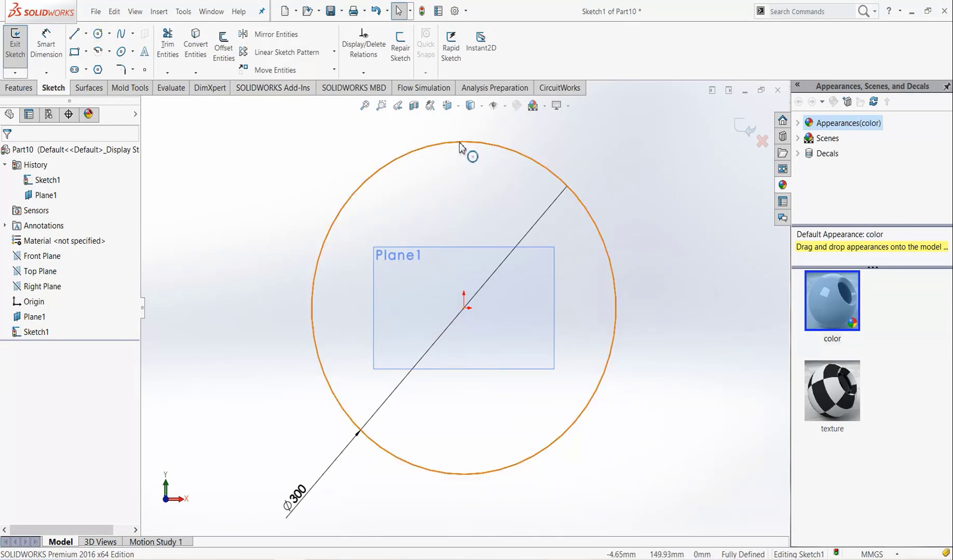
# Sketch a small circle of about 22 mm radius centred on the top quadrant point of the large circle.
pyautogui.click(99, 35)
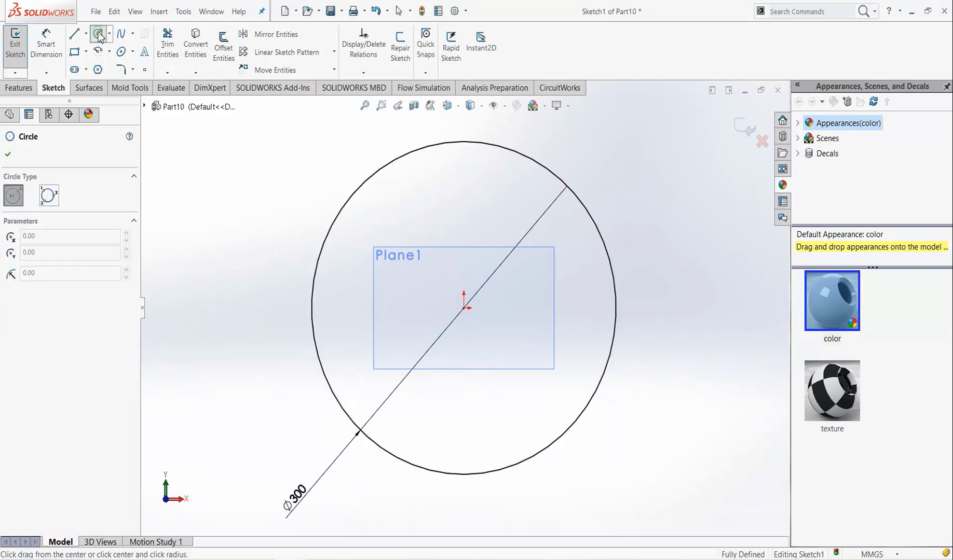
pyautogui.click(464, 142)
pyautogui.click(479, 157)
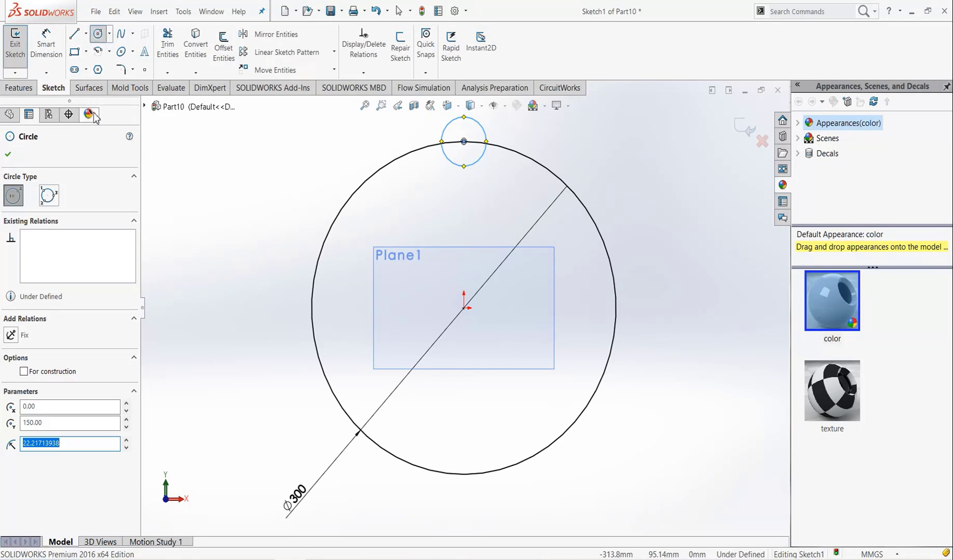
# Dimension the small circle with a diameter of 40 mm.
pyautogui.click(47, 44)
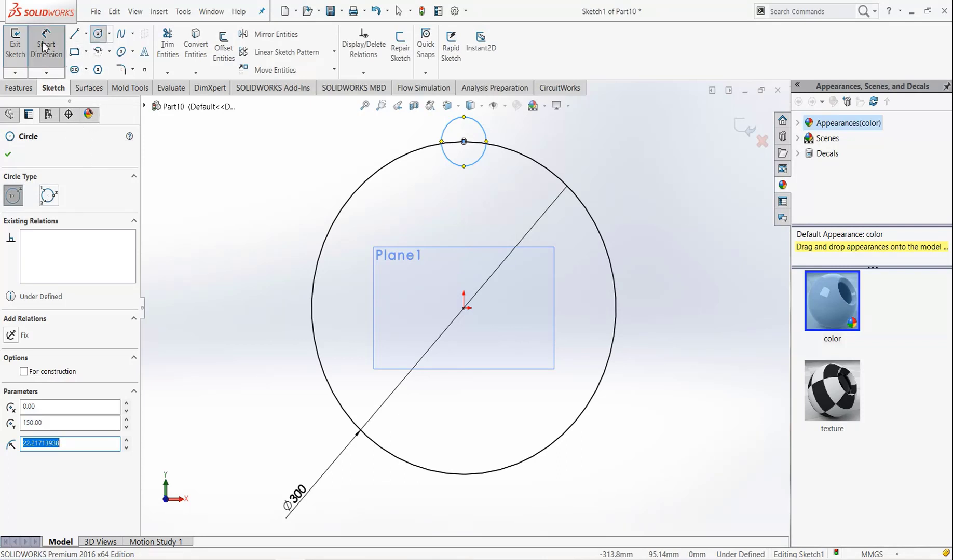
pyautogui.click(460, 165)
pyautogui.click(431, 213)
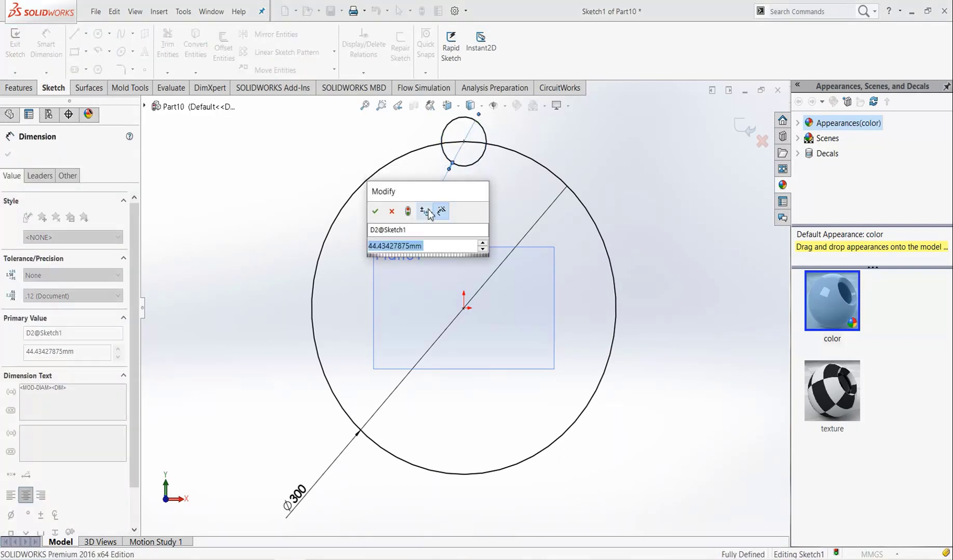
pyautogui.write('40')
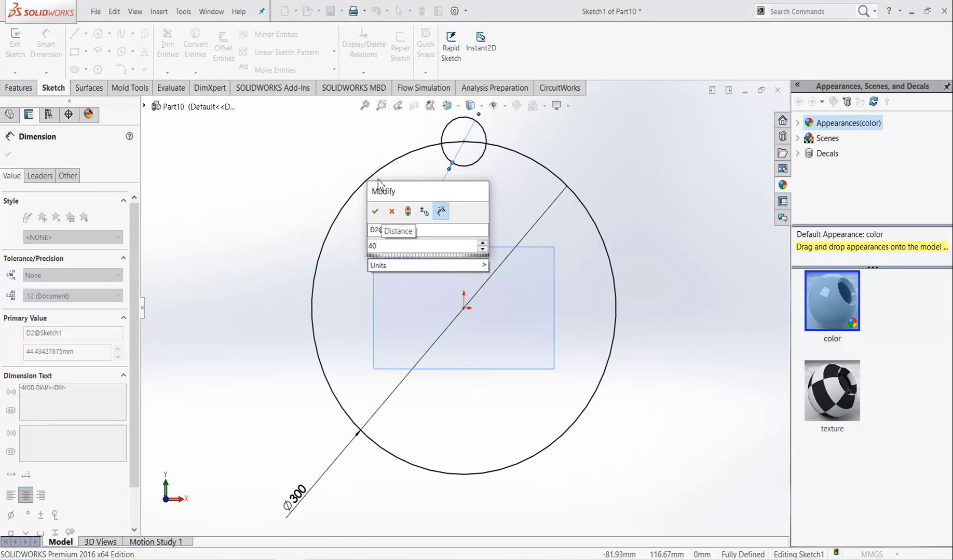
pyautogui.click(375, 212)
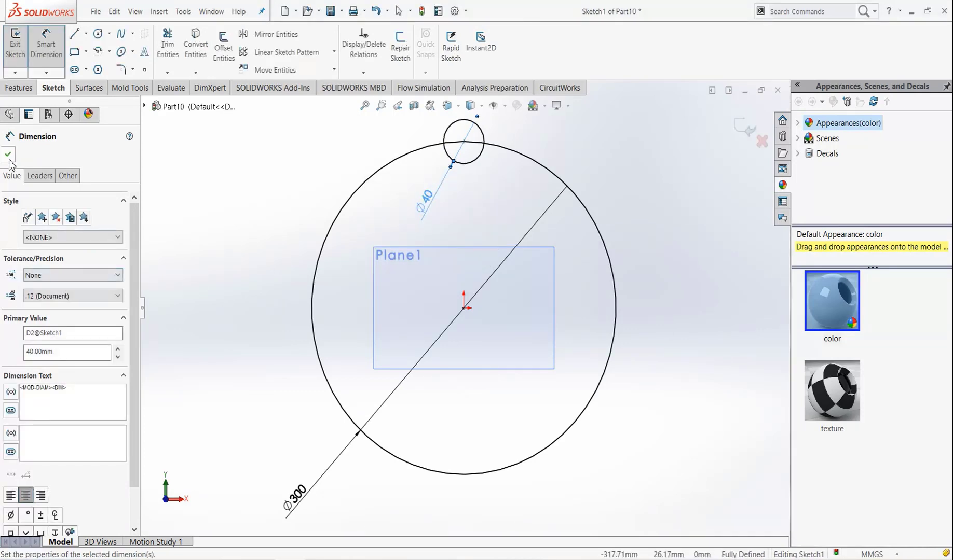
pyautogui.click(7, 154)
# Create a circular sketch pattern of the 40 mm circle about the origin with 4 instances, 15° spacing and dimensioned angular spacing.
pyautogui.click(334, 52)
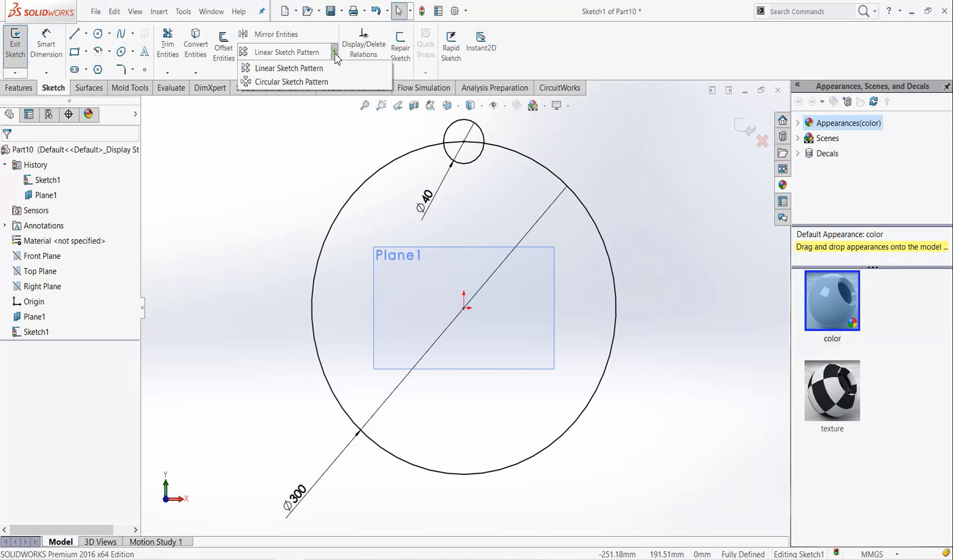
pyautogui.click(310, 81)
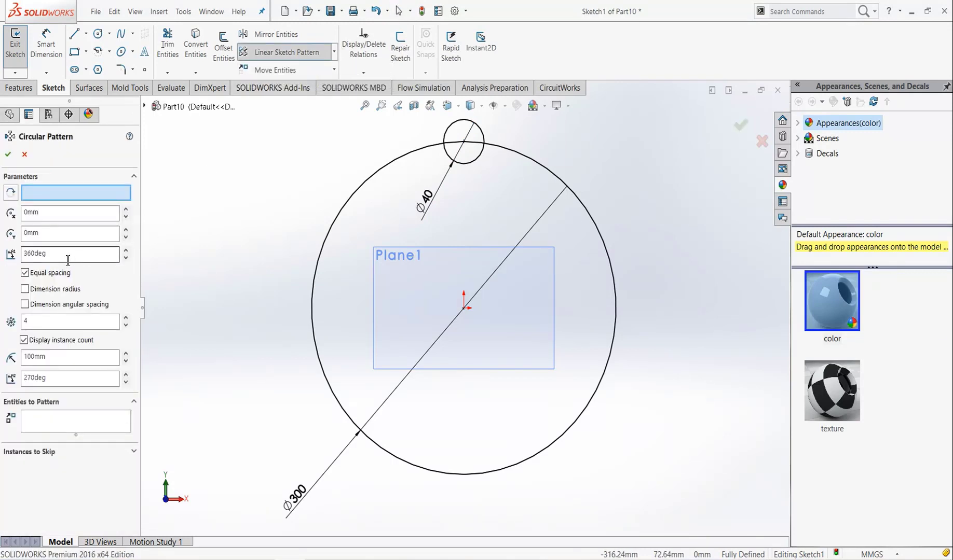
pyautogui.click(25, 305)
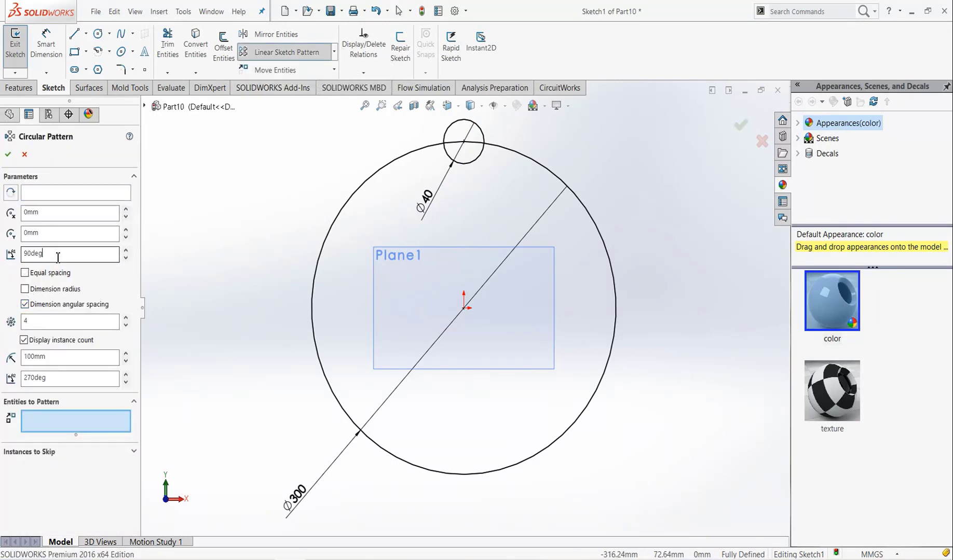
pyautogui.write('15')
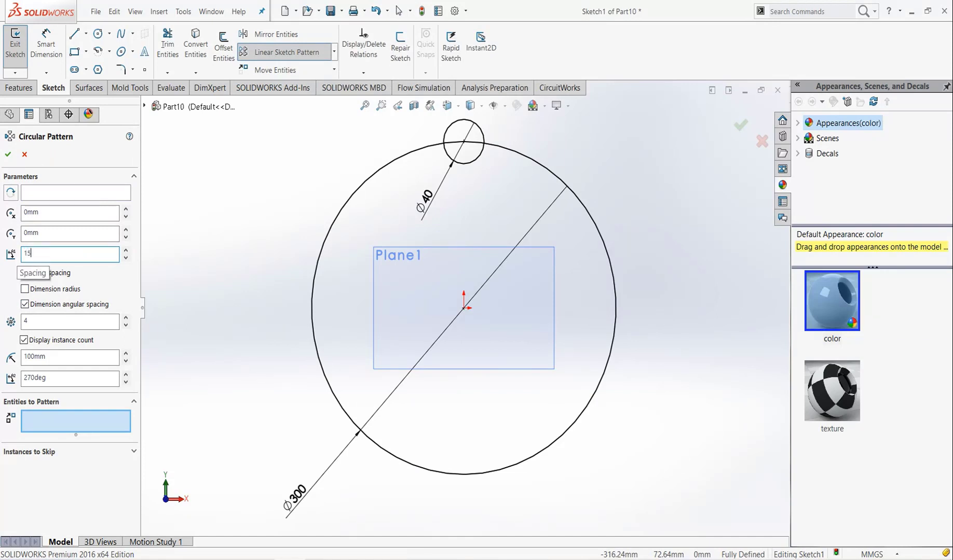
pyautogui.click(31, 196)
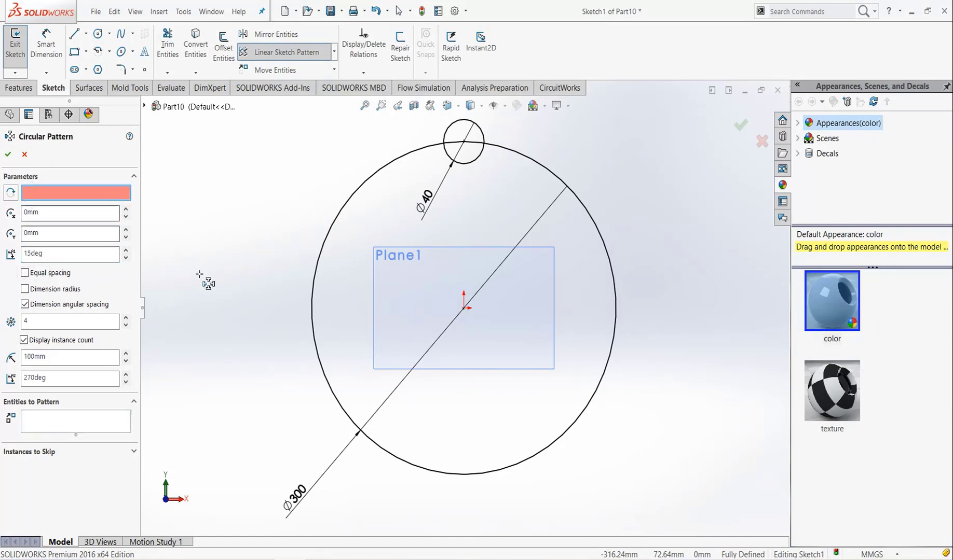
pyautogui.click(465, 162)
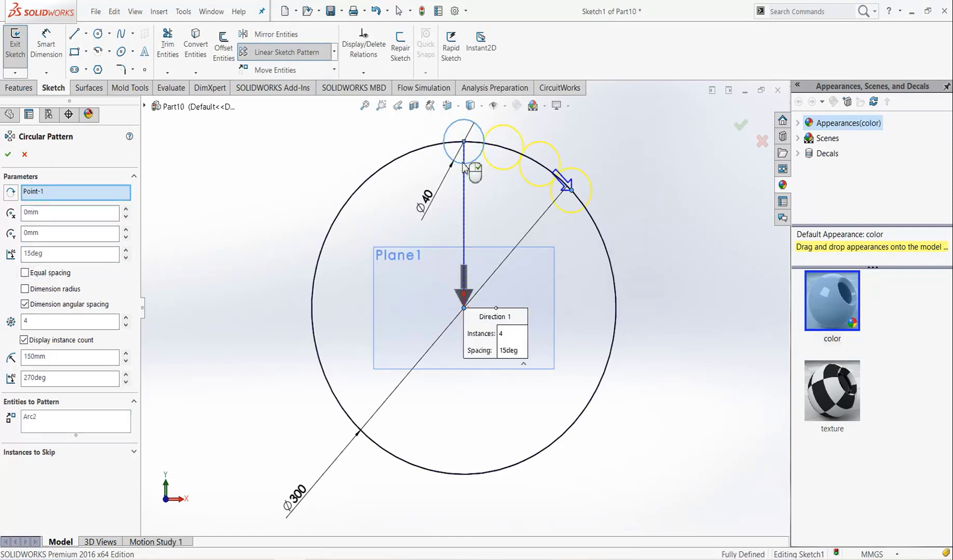
pyautogui.scroll(-5, 502, 138)
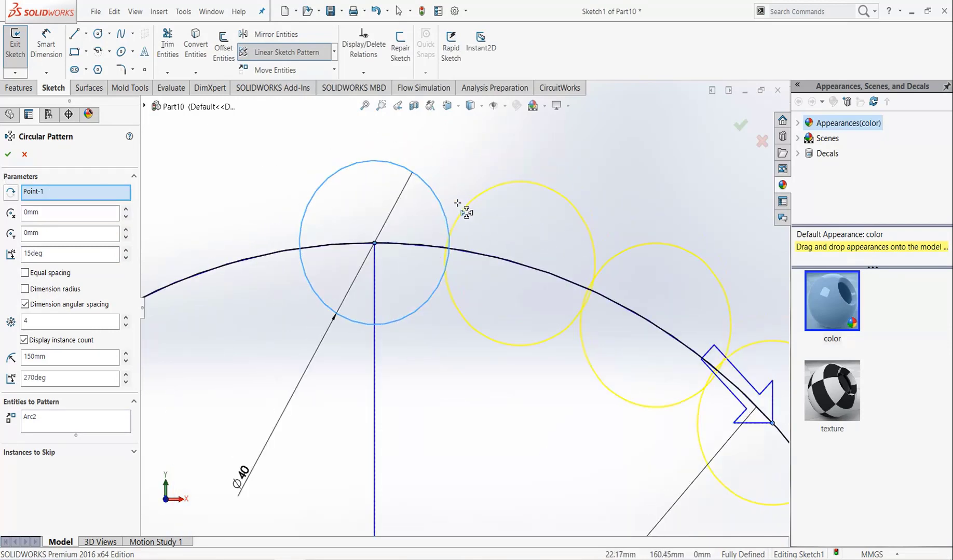
pyautogui.click(8, 155)
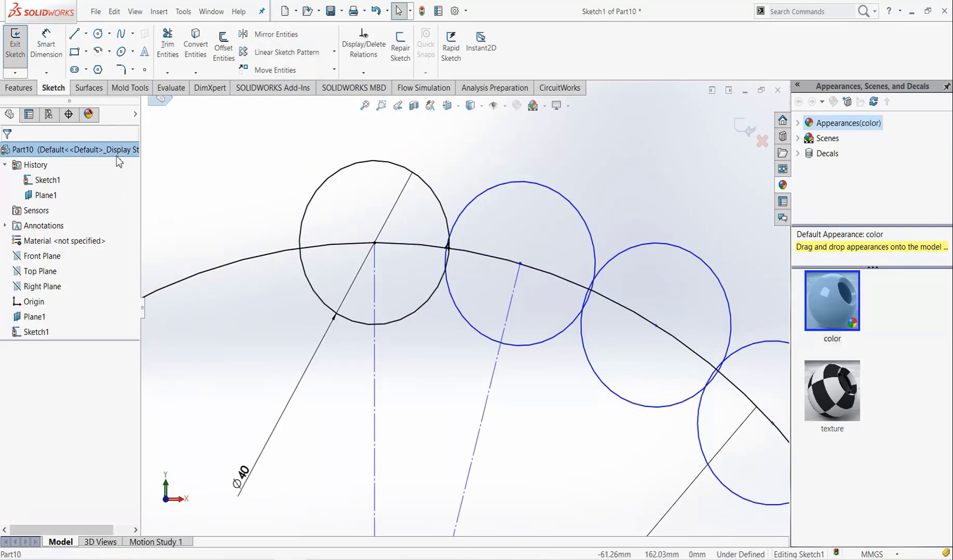
# Power-trim the overlapping arc pieces outside the 300 mm circle at the three junctions between neighbouring small circles.
pyautogui.click(166, 46)
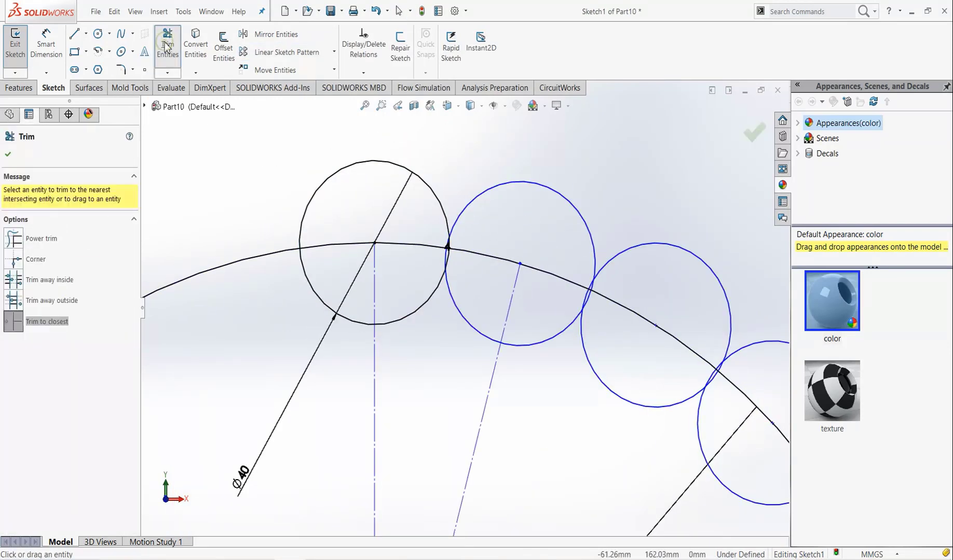
pyautogui.click(14, 242)
pyautogui.scroll(-3, 452, 259)
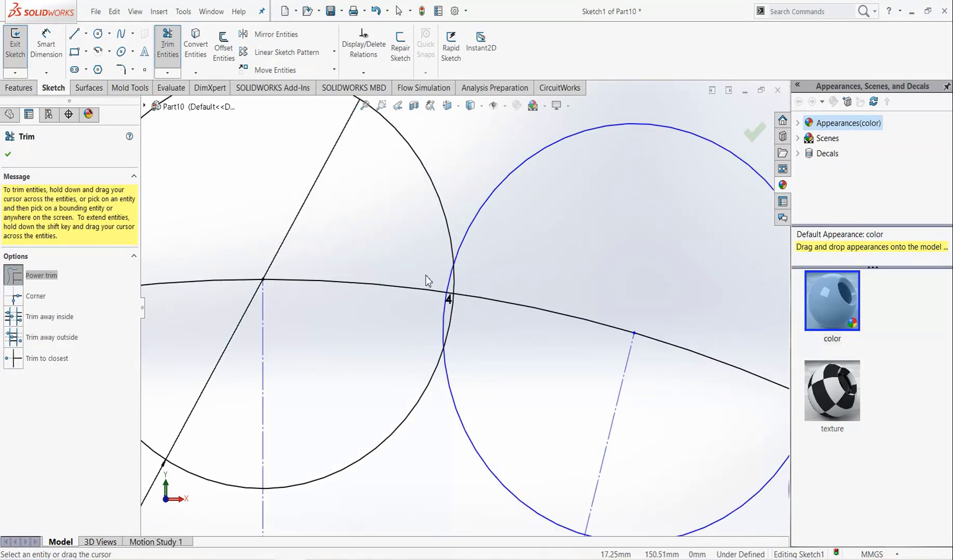
pyautogui.moveTo(426, 280); pyautogui.dragTo(490, 300)
pyautogui.scroll(2, 482, 318)
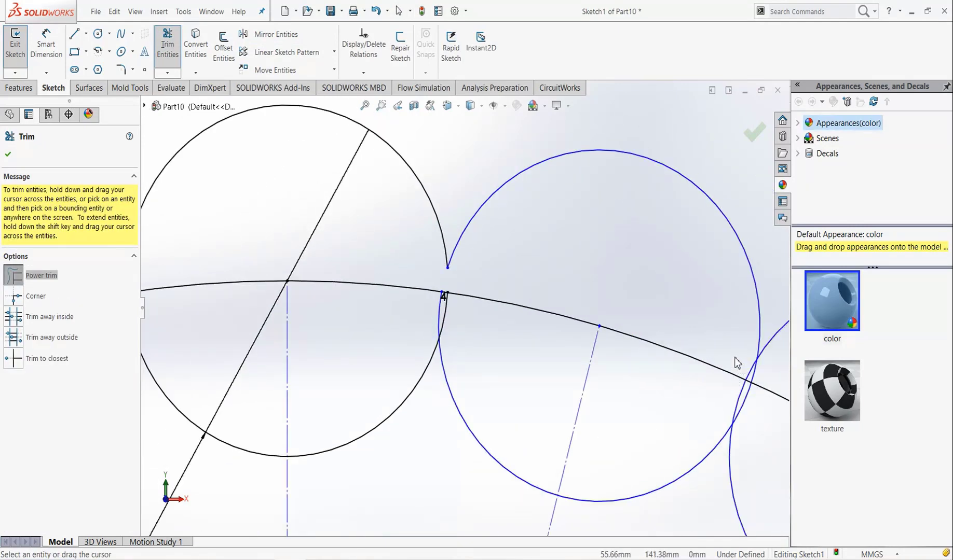
pyautogui.moveTo(736, 362); pyautogui.dragTo(745, 378)
pyautogui.scroll(3, 545, 388)
pyautogui.scroll(-3, 617, 405)
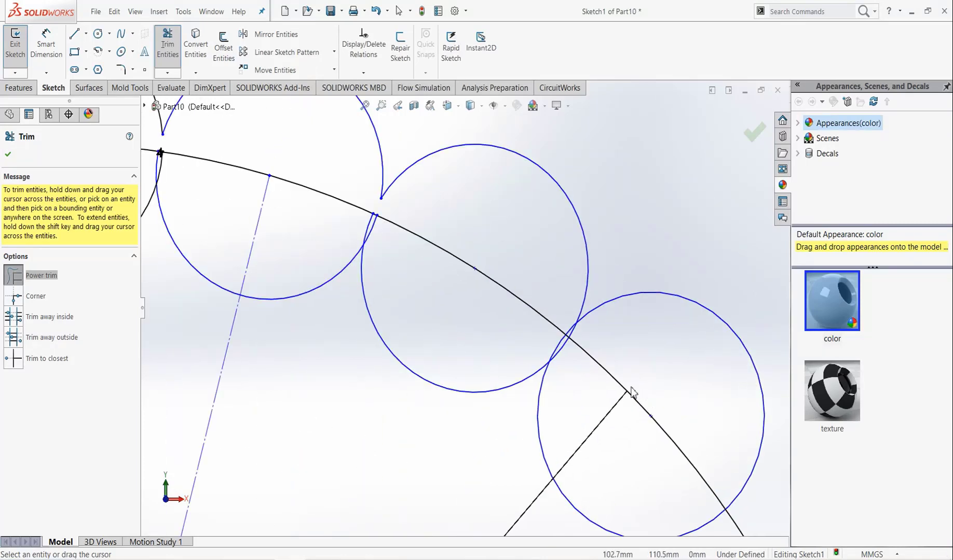
pyautogui.moveTo(574, 337); pyautogui.dragTo(585, 347)
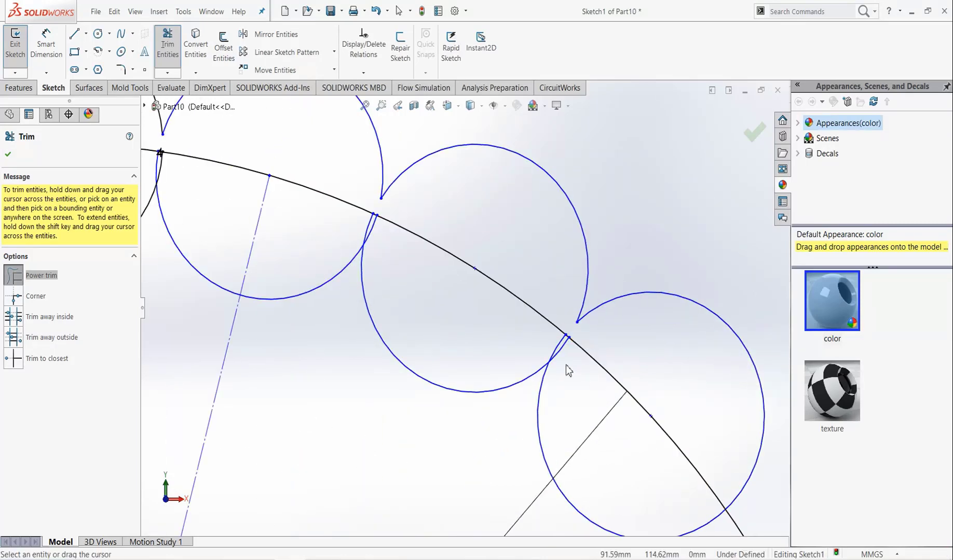
# Trim to closest the second circle's inner arc beyond its construction line and the third circle's inner arc.
pyautogui.click(9, 363)
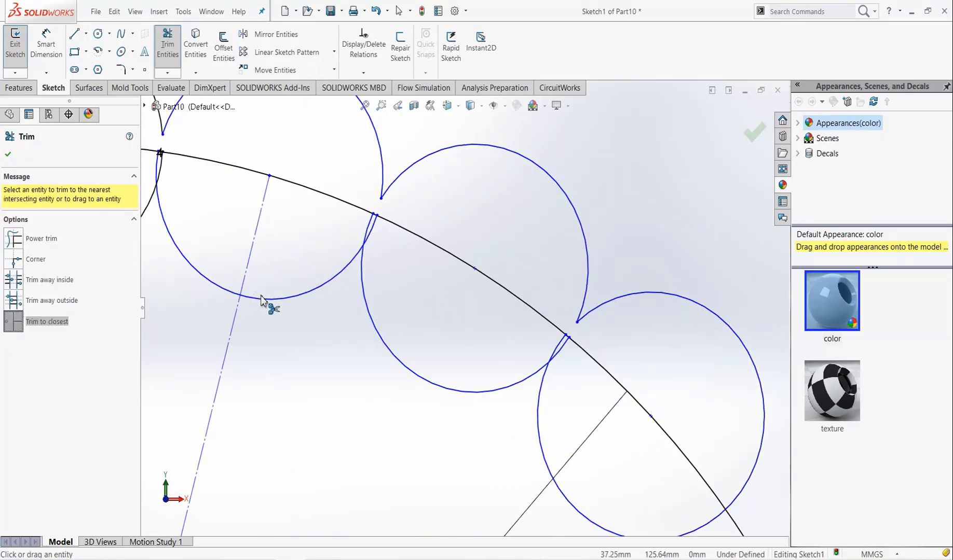
pyautogui.click(263, 300)
pyautogui.click(364, 303)
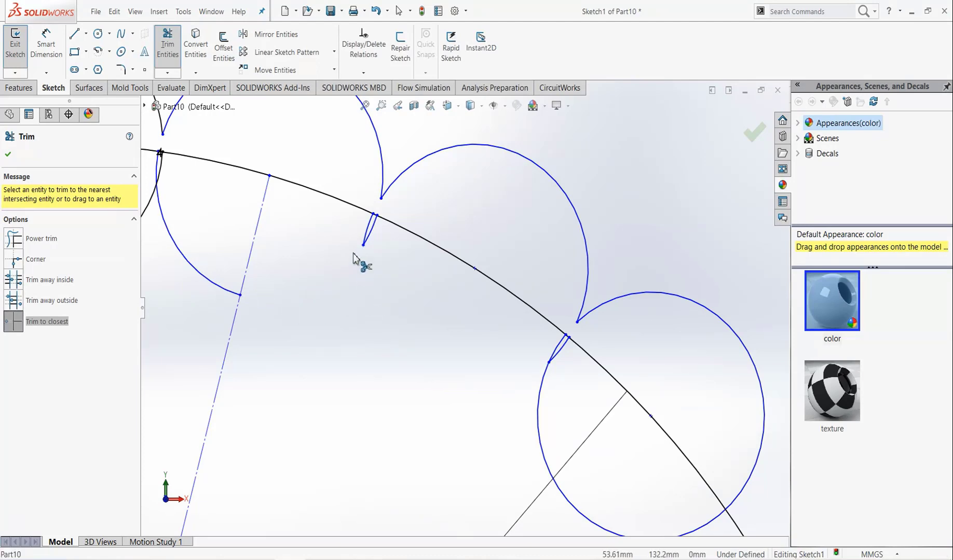
# Trim the leftover arc slivers inside the large circle between the second, third and fourth small circles, plus the fourth circle's inner arc.
pyautogui.click(13, 239)
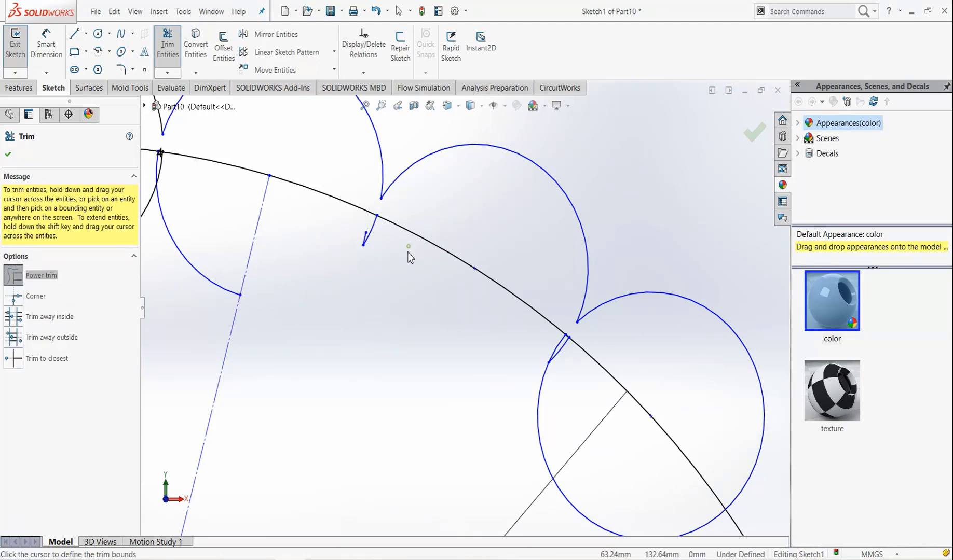
pyautogui.moveTo(359, 233); pyautogui.dragTo(373, 237)
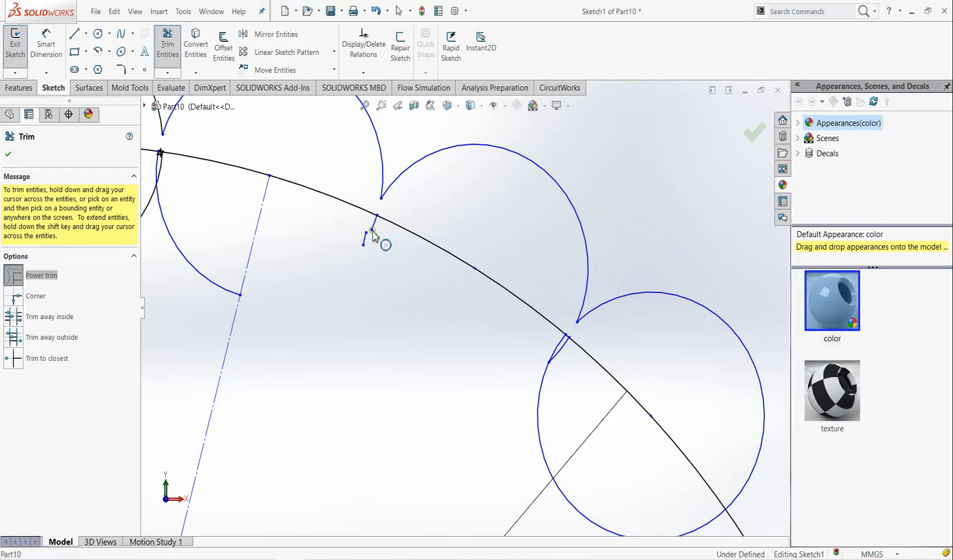
pyautogui.click(34, 357)
pyautogui.click(374, 223)
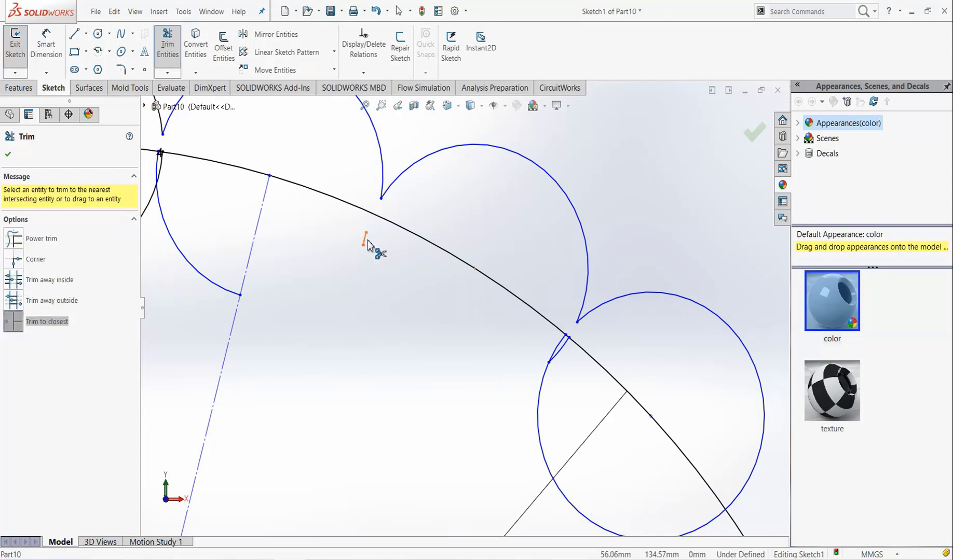
pyautogui.click(365, 240)
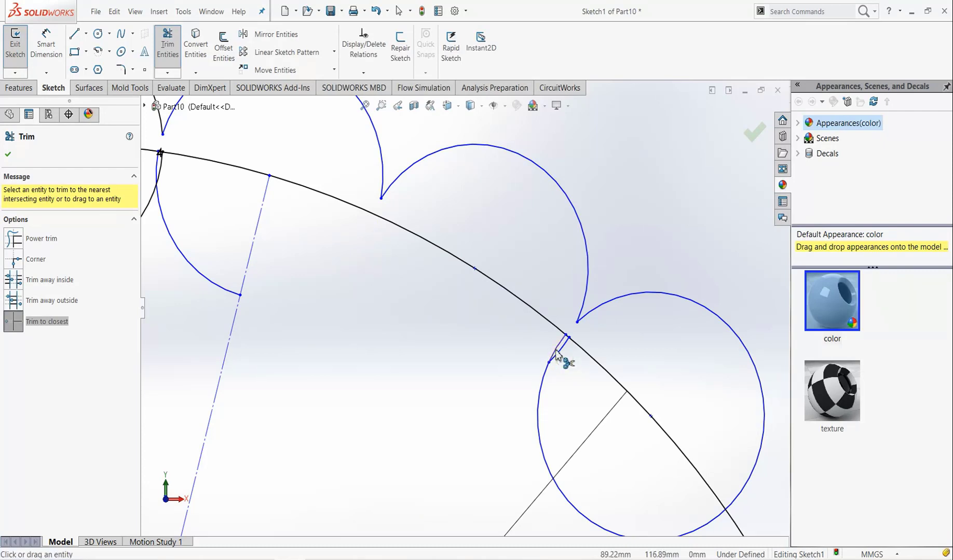
pyautogui.click(555, 353)
pyautogui.click(544, 390)
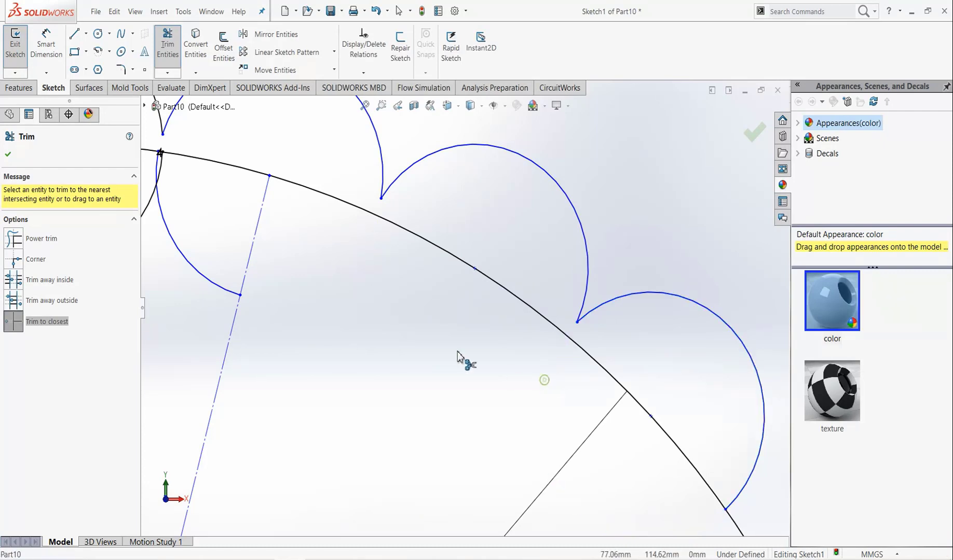
# Trim the second circle's leftover inner arcs, plus the first circle's outer arc and its inner arc up to the vertical construction line.
pyautogui.click(234, 291)
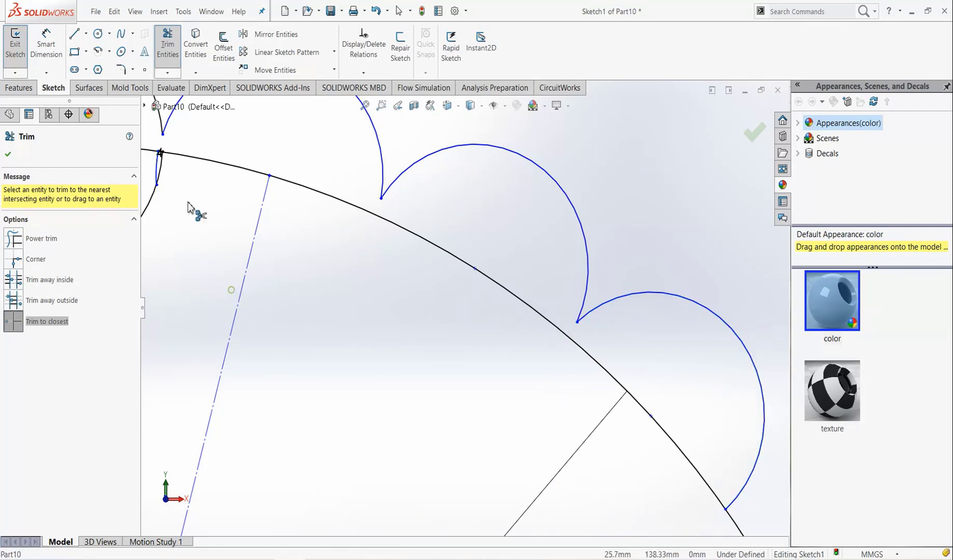
pyautogui.click(156, 177)
pyautogui.scroll(3, 256, 273)
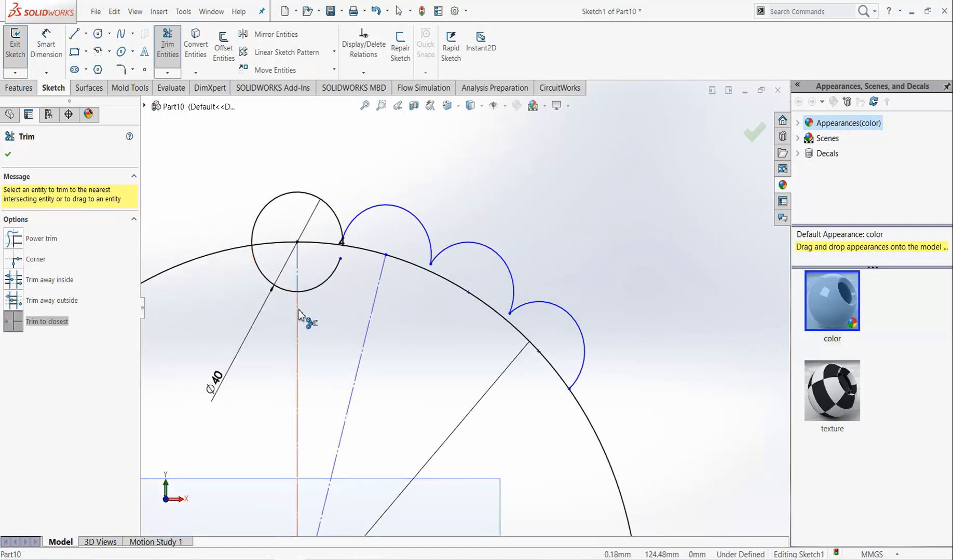
pyautogui.click(253, 240)
pyautogui.scroll(-3, 379, 255)
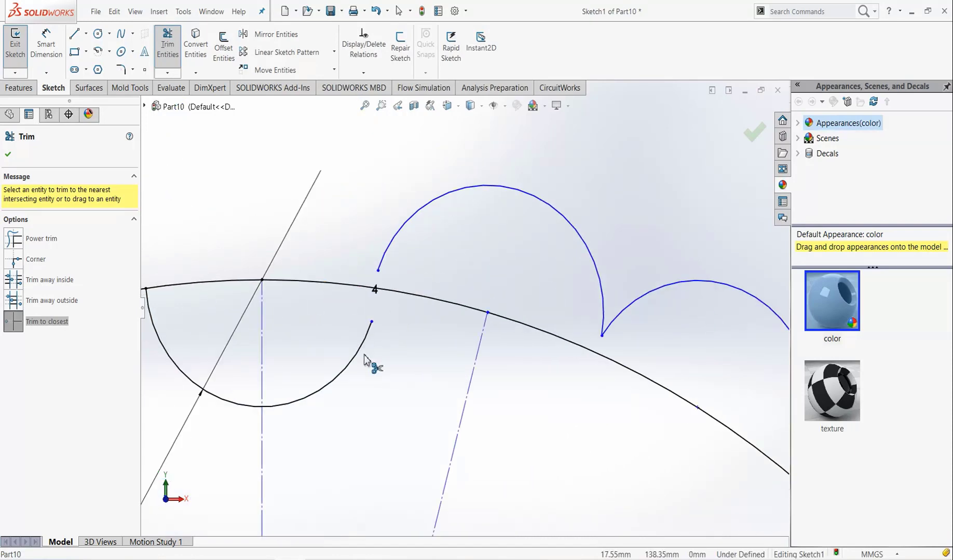
pyautogui.click(365, 359)
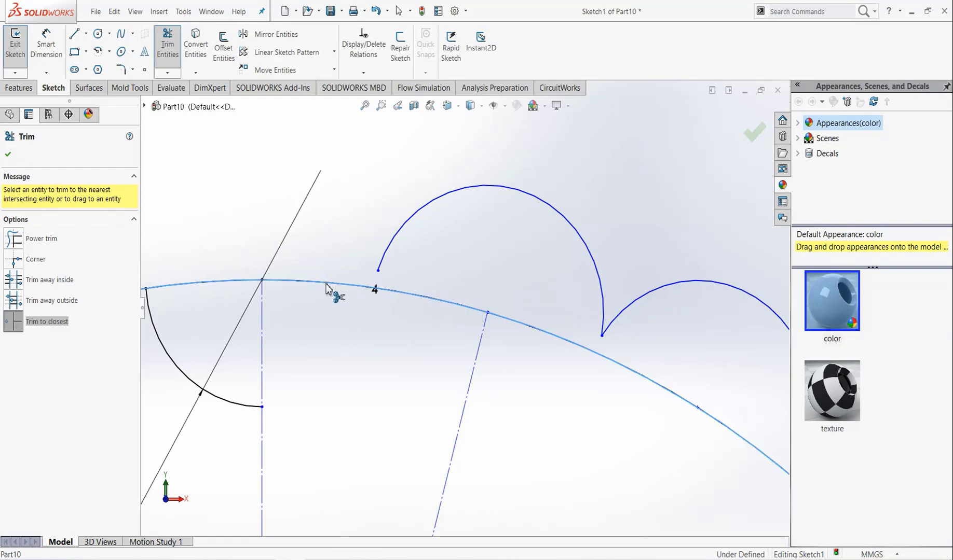
# Trim away the whole 300 mm circle, the first circle's last inner arc and the fourth scallop, keeping only the second and third scallops.
pyautogui.click(327, 288)
pyautogui.click(252, 410)
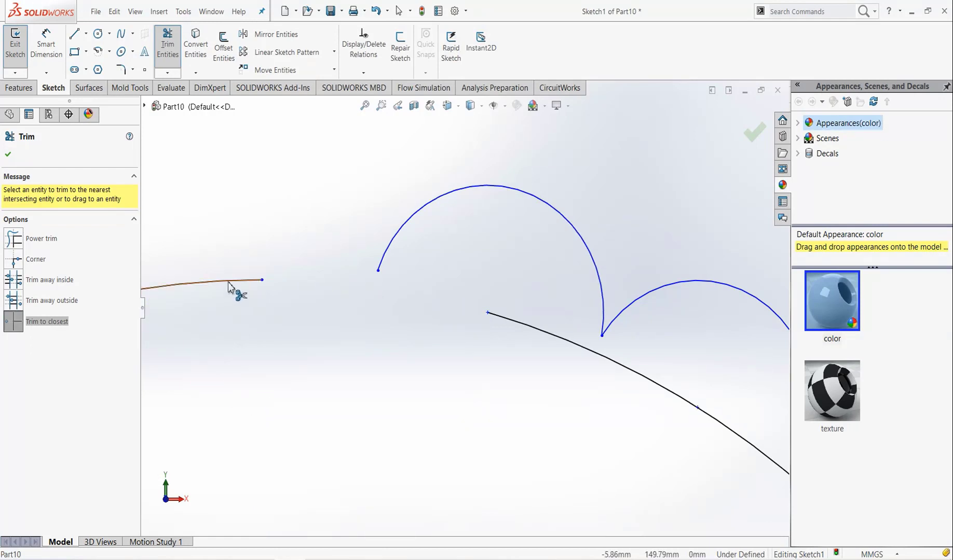
pyautogui.moveTo(228, 287); pyautogui.dragTo(376, 342)
pyautogui.scroll(5, 451, 405)
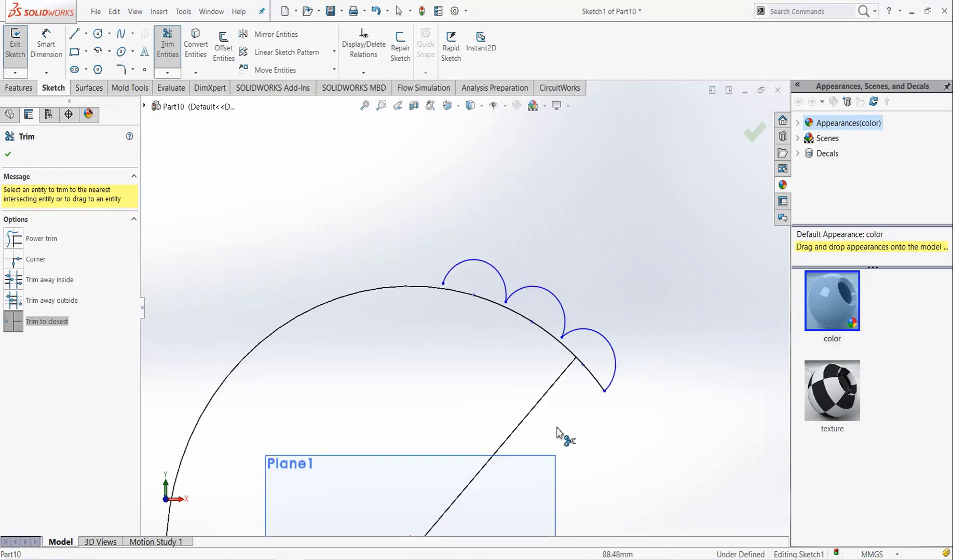
pyautogui.click(594, 383)
pyautogui.scroll(5, 514, 440)
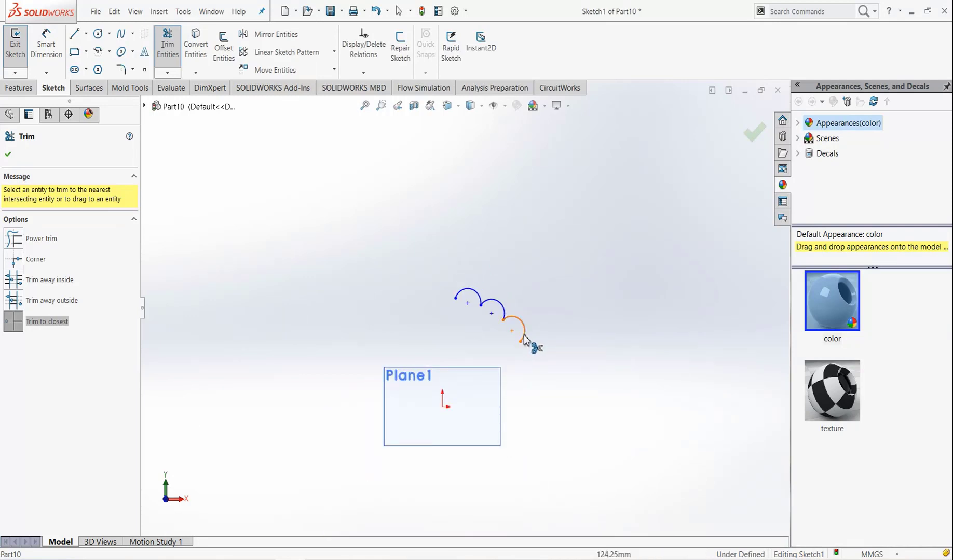
pyautogui.click(523, 337)
pyautogui.click(8, 156)
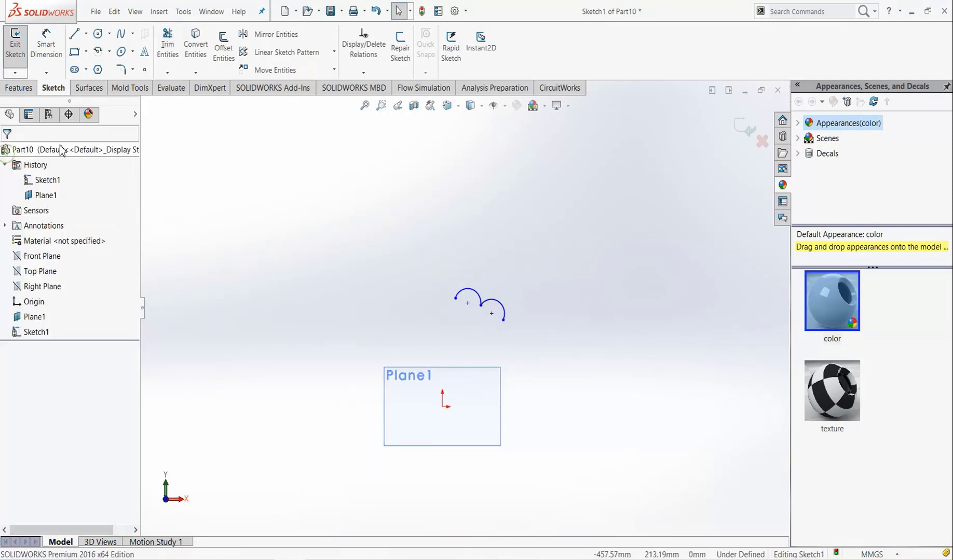
# Create a circular sketch pattern of the two remaining arcs about the origin with 12 instances equally spaced over 360°, and exit the sketch.
pyautogui.click(334, 52)
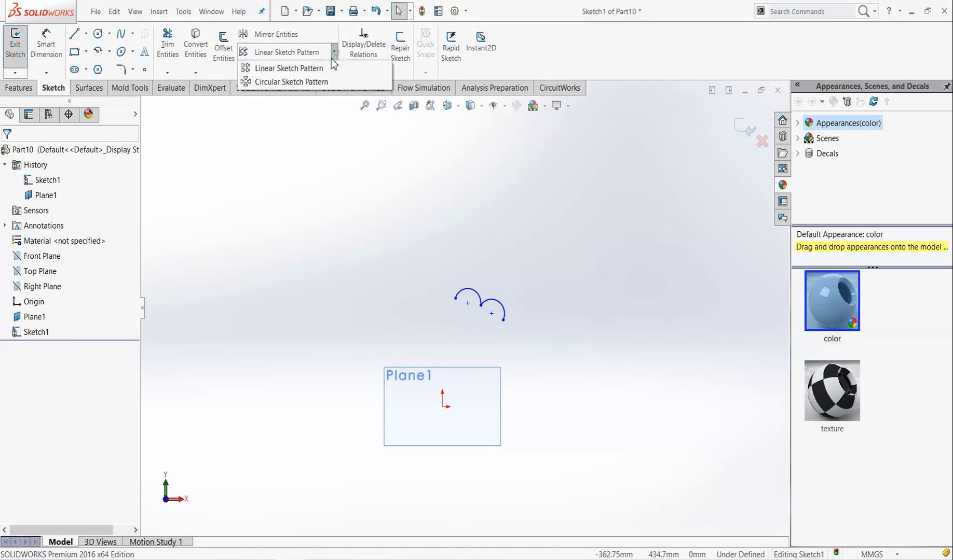
pyautogui.click(315, 81)
pyautogui.click(469, 296)
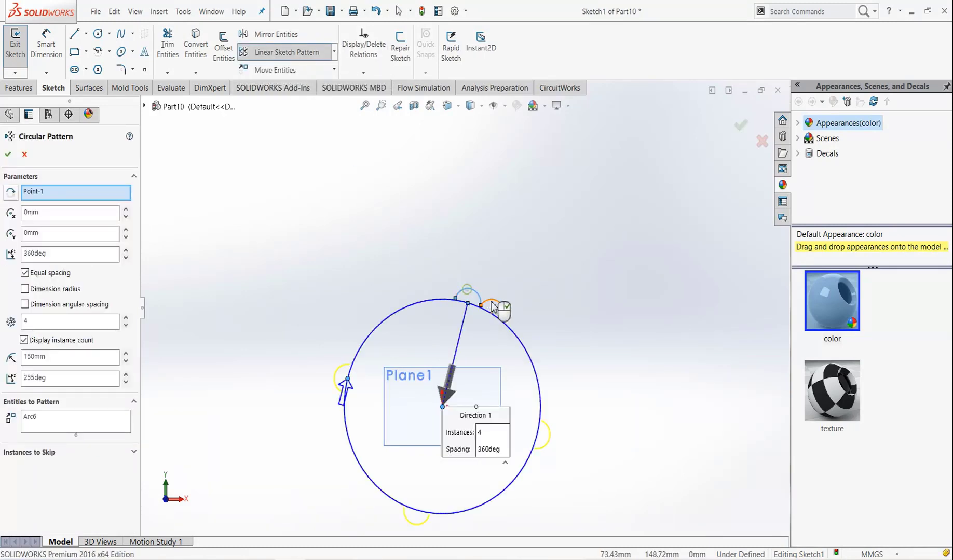
pyautogui.click(495, 308)
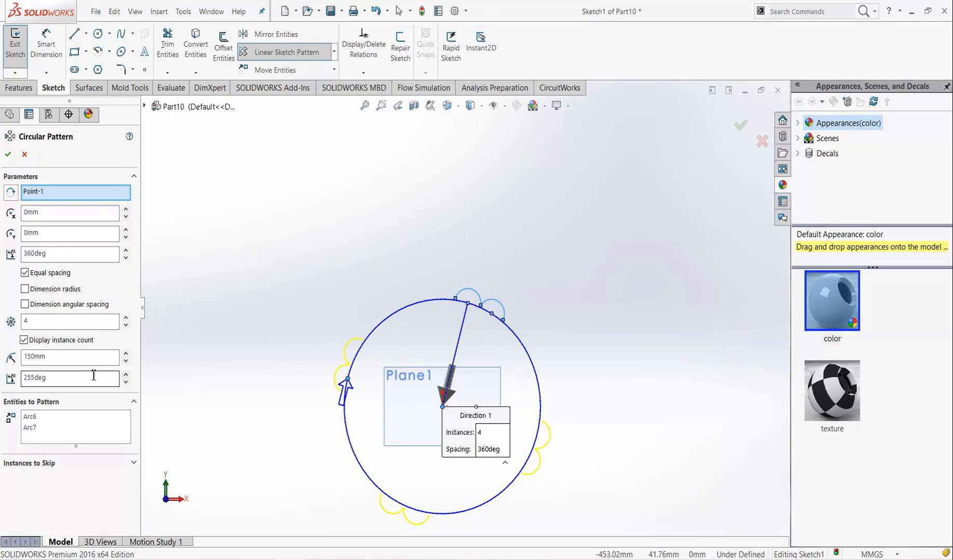
pyautogui.click(125, 317)
pyautogui.click(126, 317)
pyautogui.click(125, 317)
pyautogui.click(125, 317)
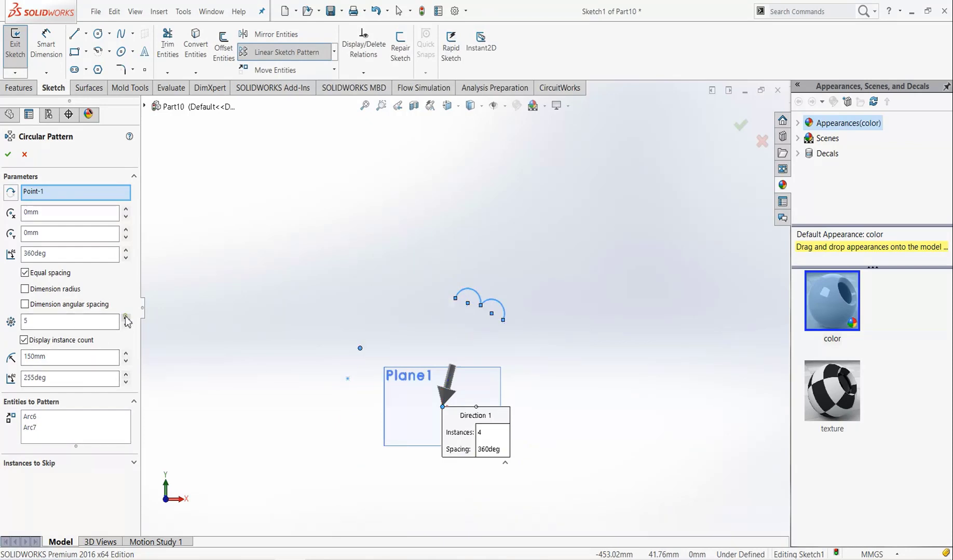
pyautogui.click(125, 317)
pyautogui.click(126, 318)
pyautogui.click(125, 318)
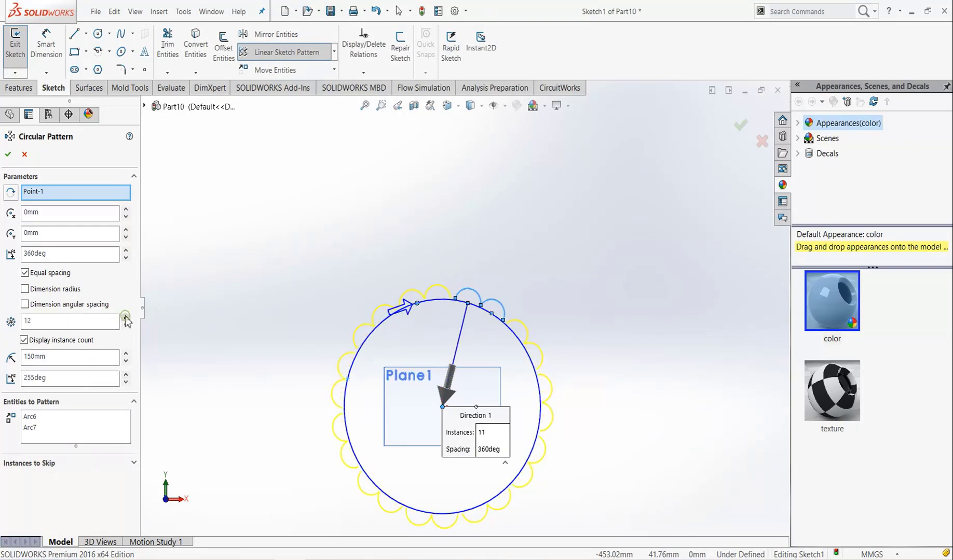
pyautogui.click(125, 317)
pyautogui.scroll(-6, 504, 353)
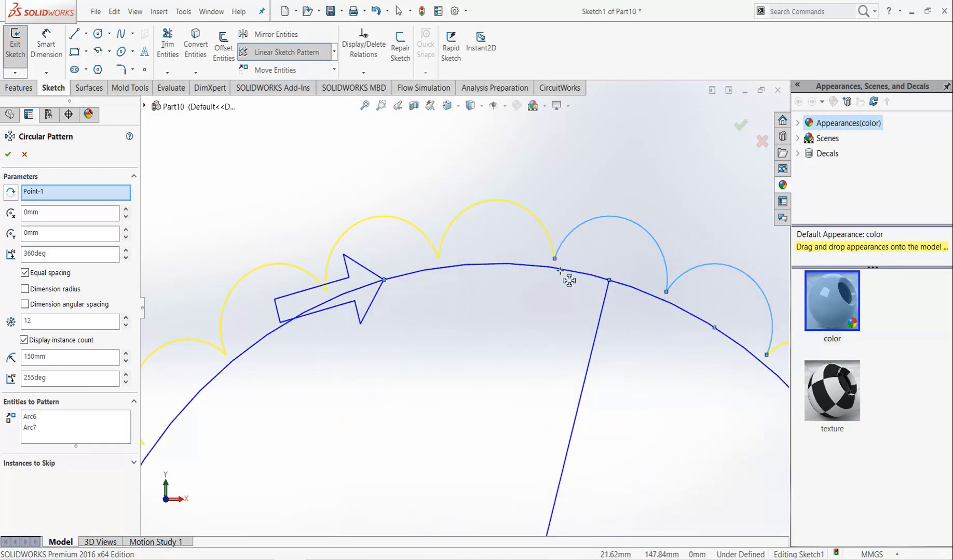
pyautogui.scroll(-2, 553, 265)
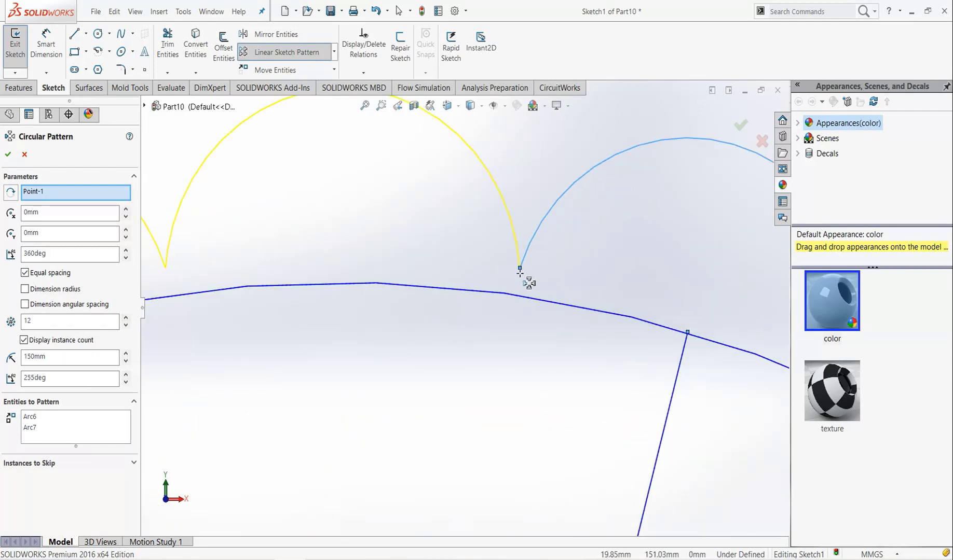
pyautogui.click(8, 155)
pyautogui.scroll(5, 389, 370)
pyautogui.scroll(3, 390, 368)
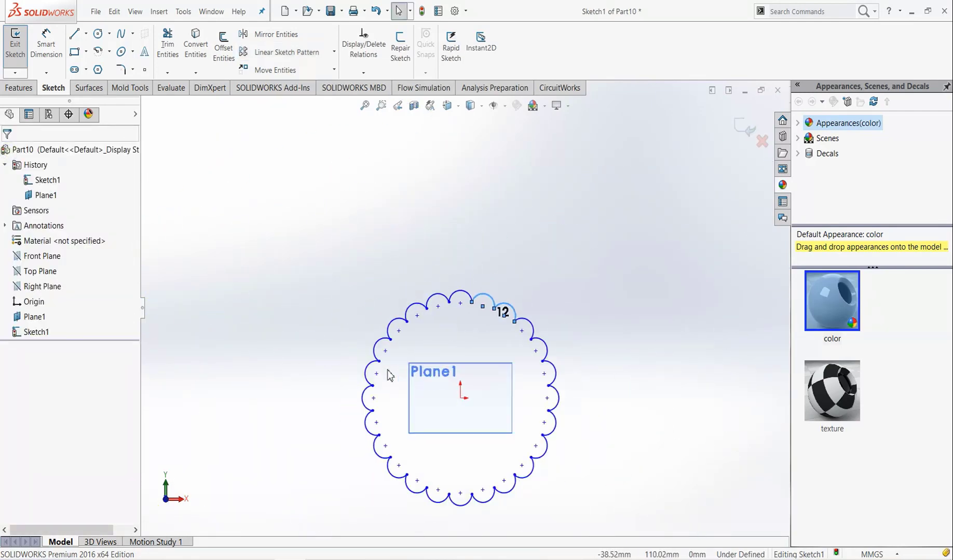
pyautogui.scroll(-2, 462, 420)
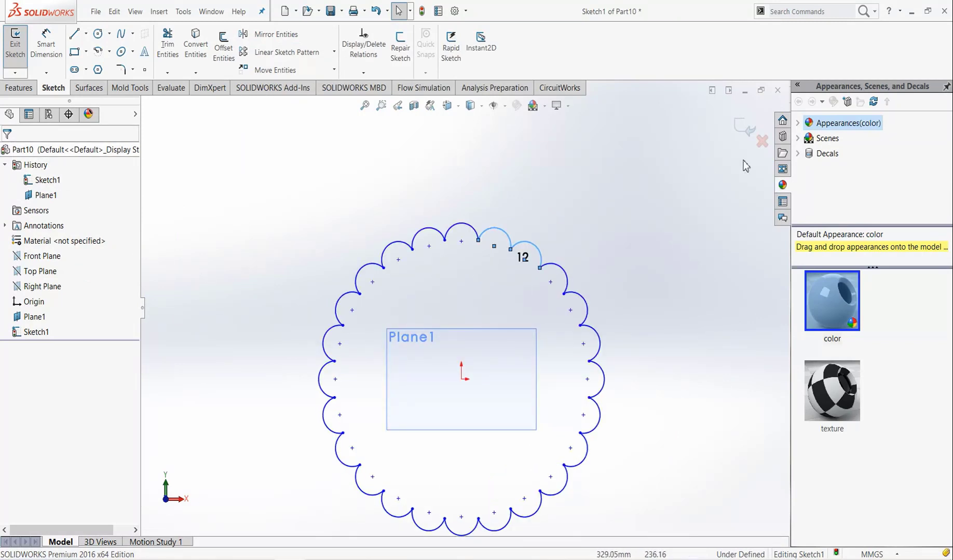
pyautogui.click(739, 130)
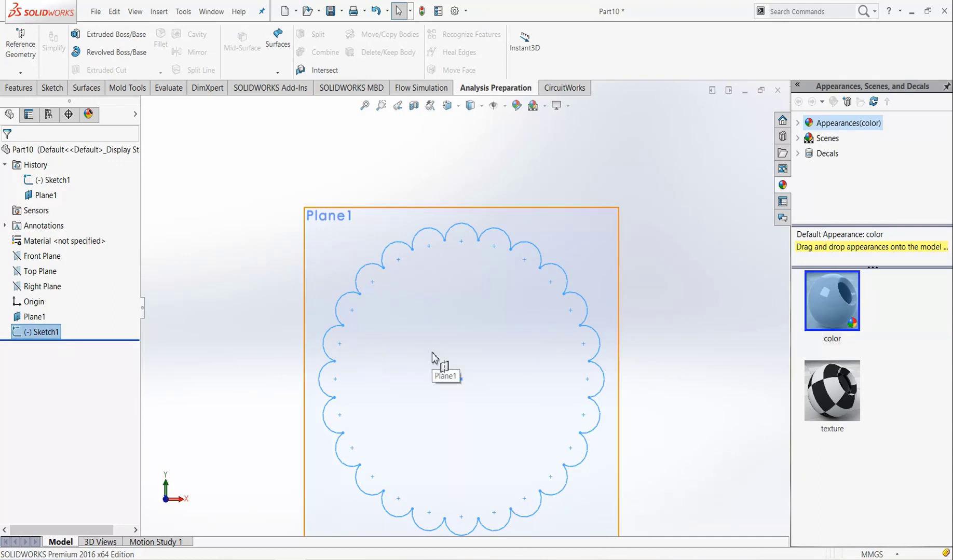
# Start a sketch on the Front Plane and draw a circle centred on the origin with a radius of 65 mm.
pyautogui.rightClick(42, 257)
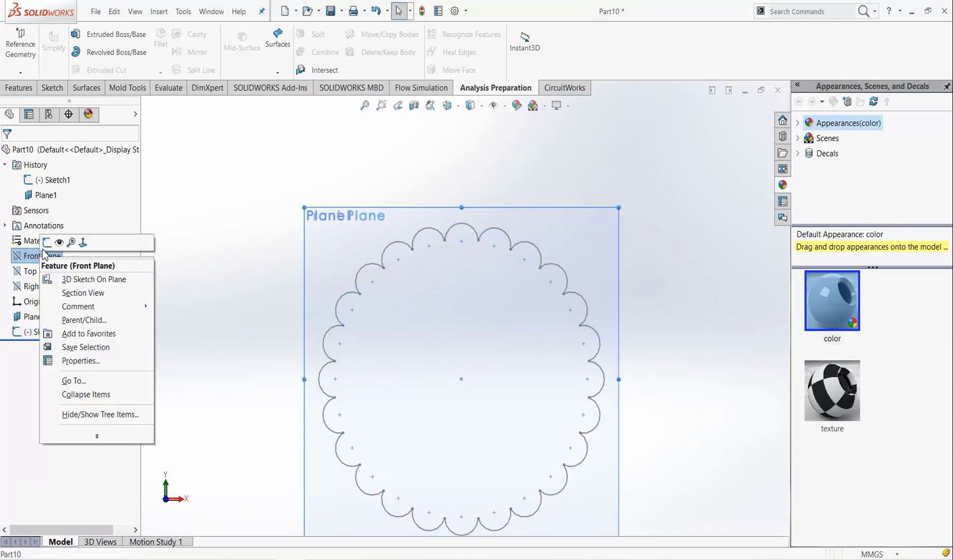
pyautogui.click(47, 242)
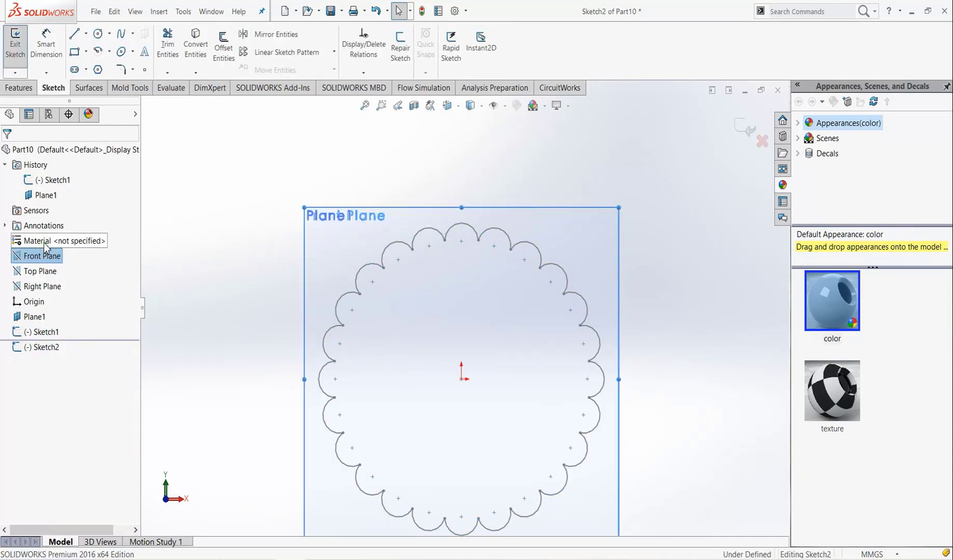
pyautogui.click(98, 35)
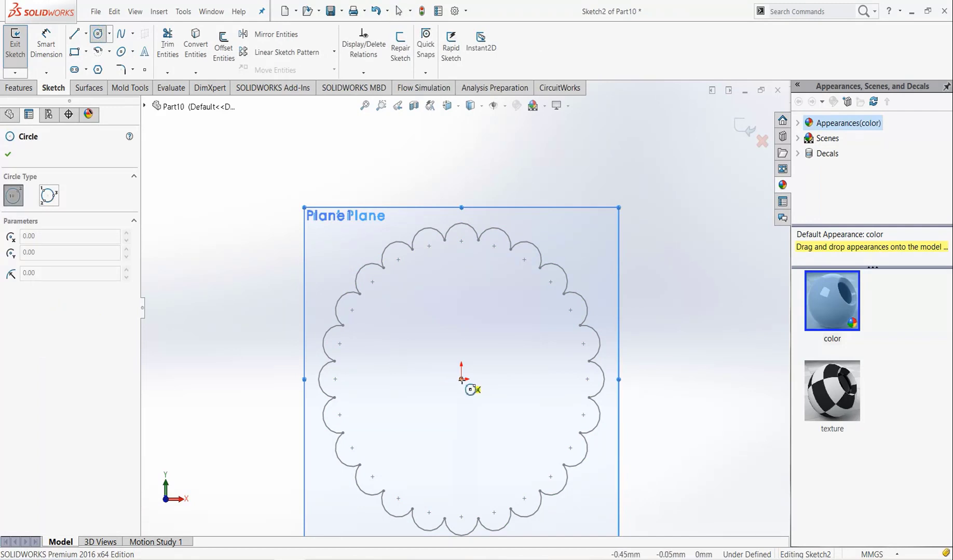
pyautogui.click(461, 379)
pyautogui.click(519, 442)
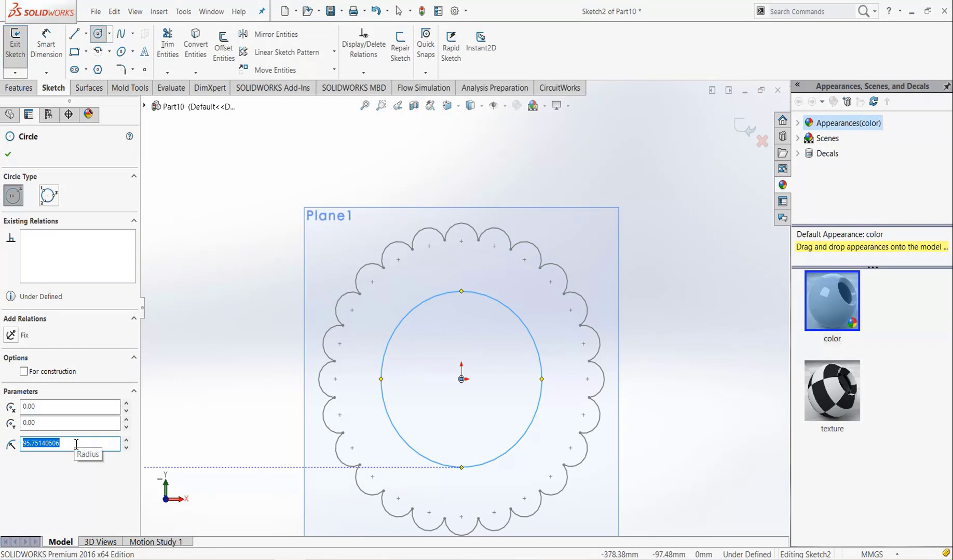
pyautogui.write('65')
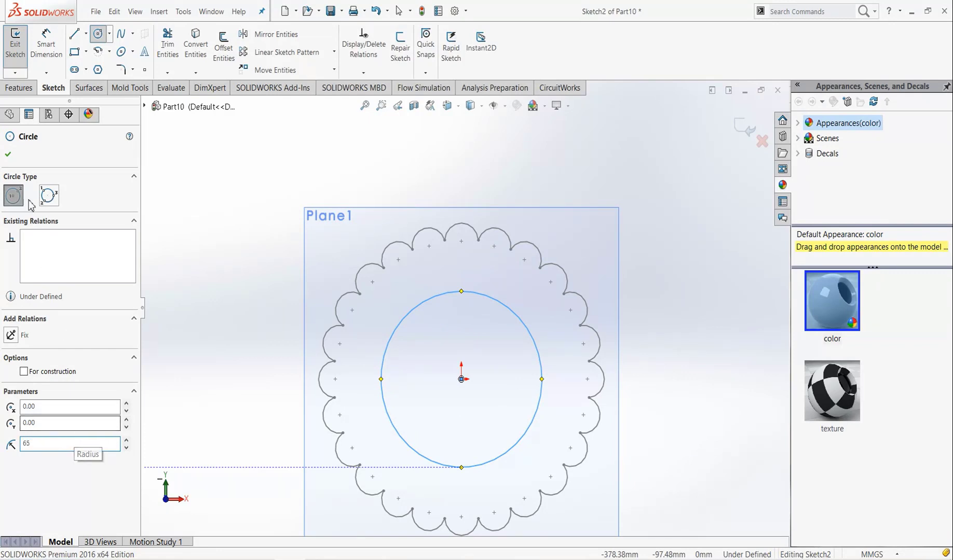
pyautogui.click(8, 154)
# Dimension the Front Plane circle's diameter to 120 mm and exit the sketch.
pyautogui.click(49, 47)
pyautogui.click(408, 364)
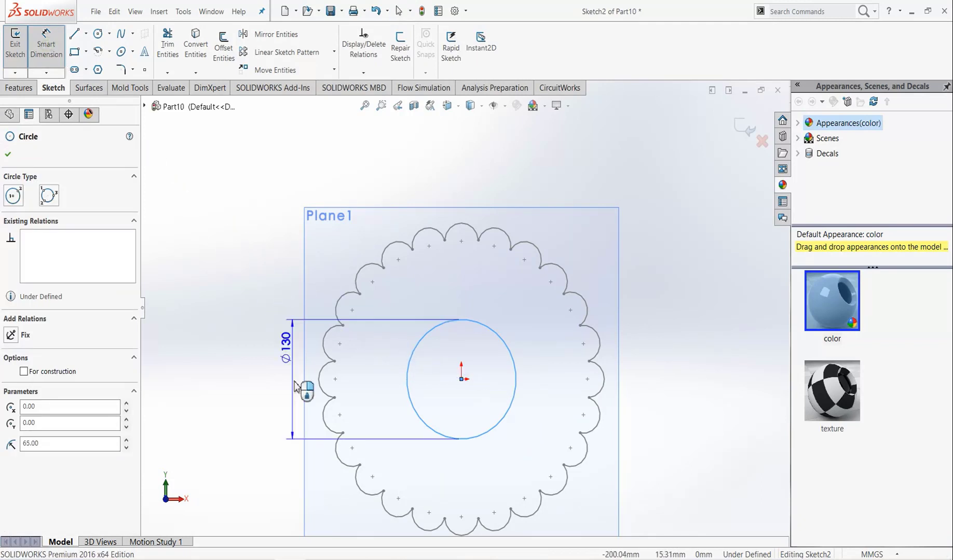
pyautogui.click(282, 514)
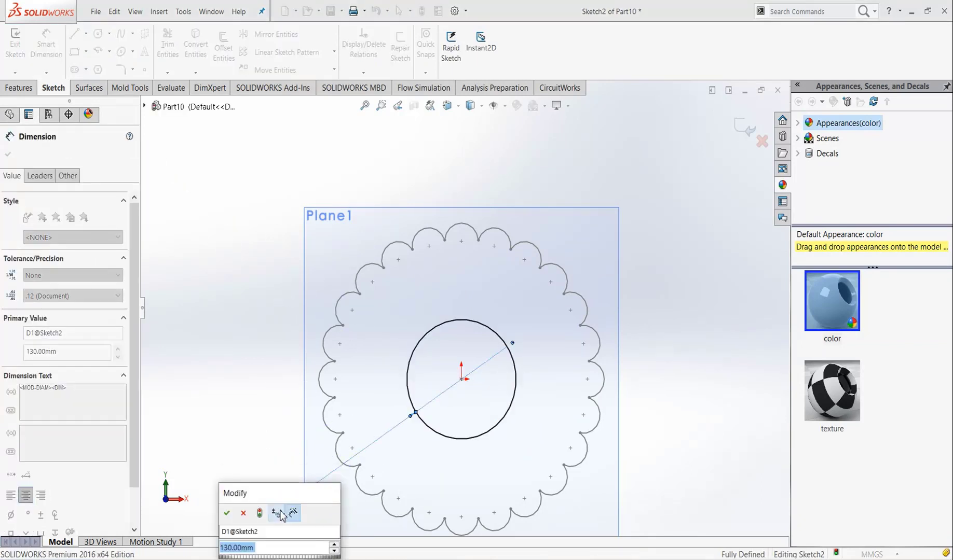
pyautogui.write('120')
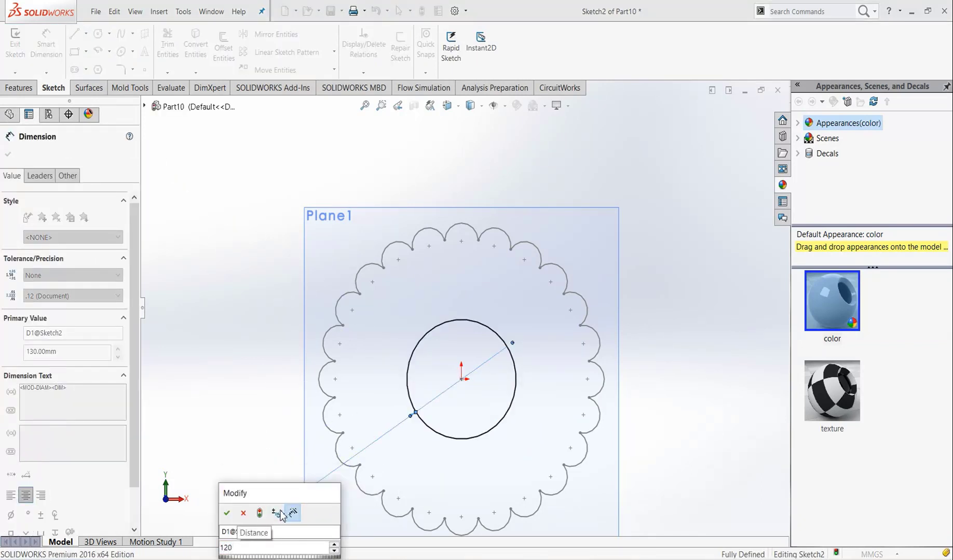
pyautogui.click(226, 515)
pyautogui.scroll(1, 529, 451)
pyautogui.scroll(-2, 538, 437)
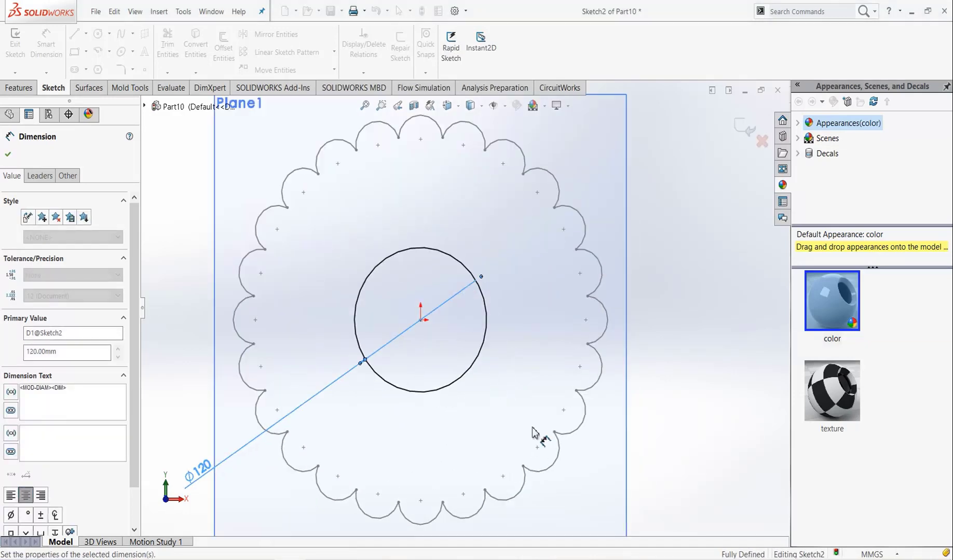
pyautogui.scroll(1, 566, 430)
pyautogui.moveTo(614, 399)
pyautogui.mouseDown(button='middle')
pyautogui.moveTo(715, 419)
pyautogui.moveTo(622, 421)
pyautogui.mouseUp(button='middle')
pyautogui.rightClick(590, 425)
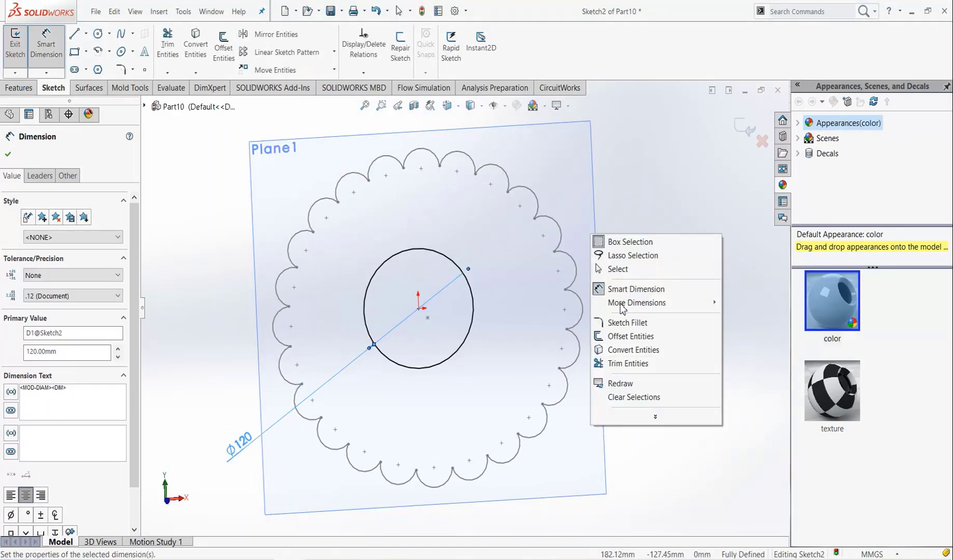
pyautogui.click(672, 187)
pyautogui.moveTo(491, 341); pyautogui.dragTo(544, 397, button='middle')
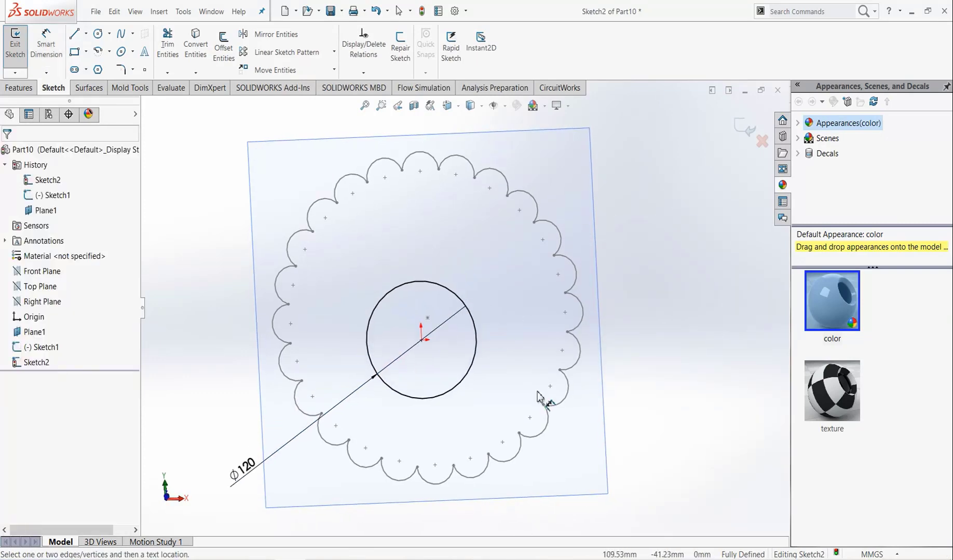
pyautogui.click(744, 128)
# Hide the offset plane Plane1 in the graphics area.
pyautogui.rightClick(565, 198)
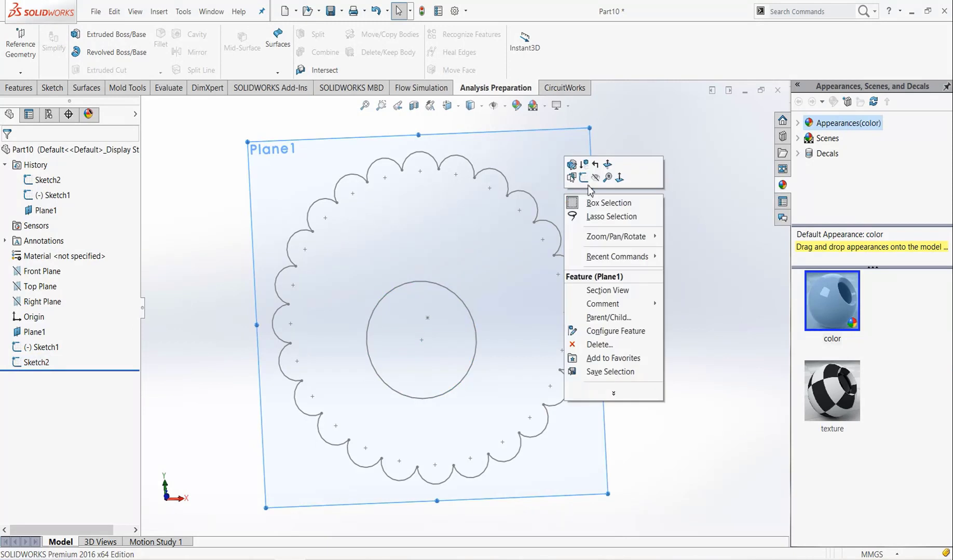
pyautogui.click(593, 179)
pyautogui.moveTo(606, 324); pyautogui.dragTo(614, 283, button='middle')
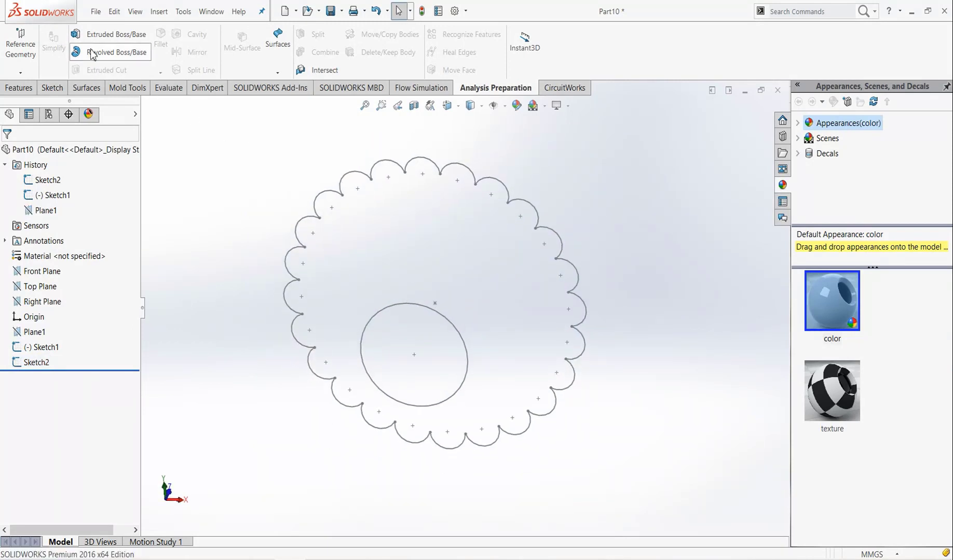
# Start a boss loft using the scalloped sketch and the Front Plane circle as its two profiles.
pyautogui.click(12, 93)
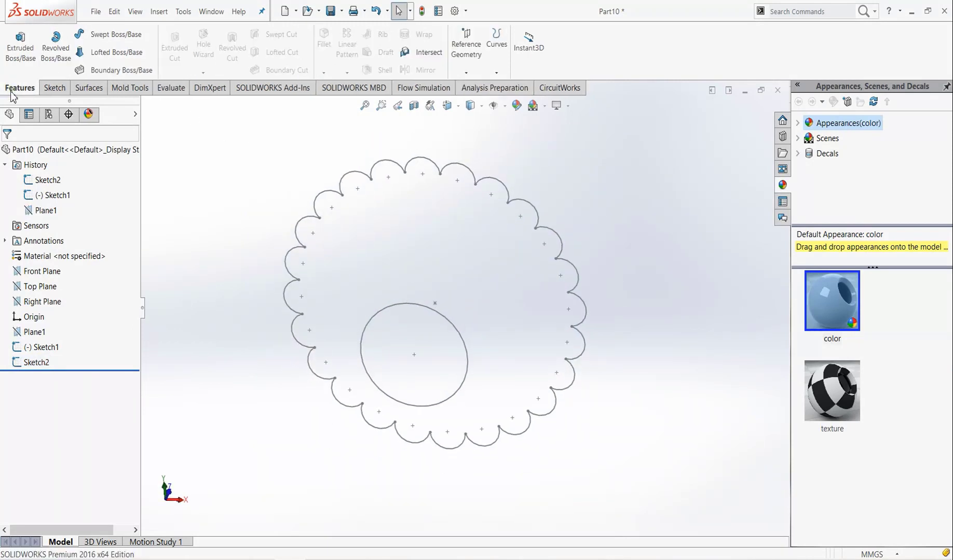
pyautogui.click(95, 53)
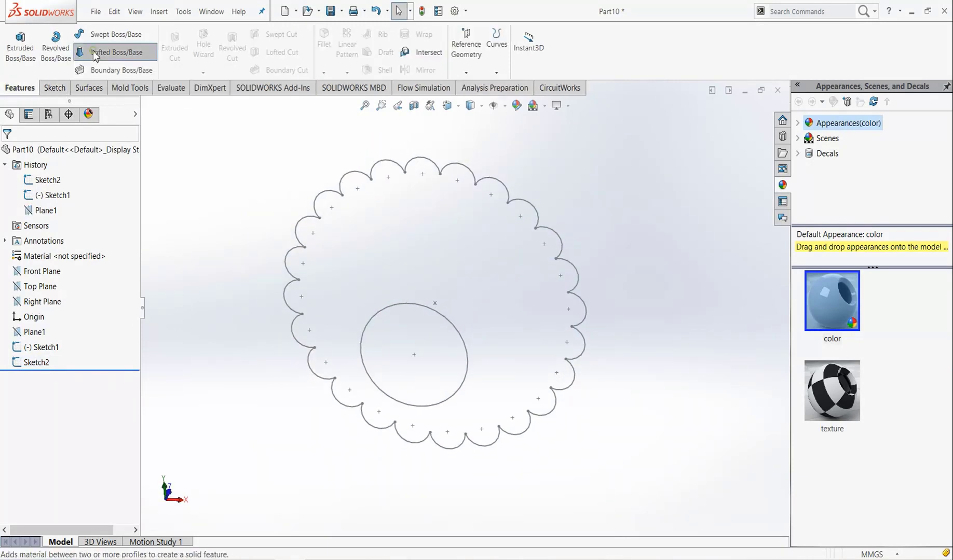
pyautogui.click(311, 225)
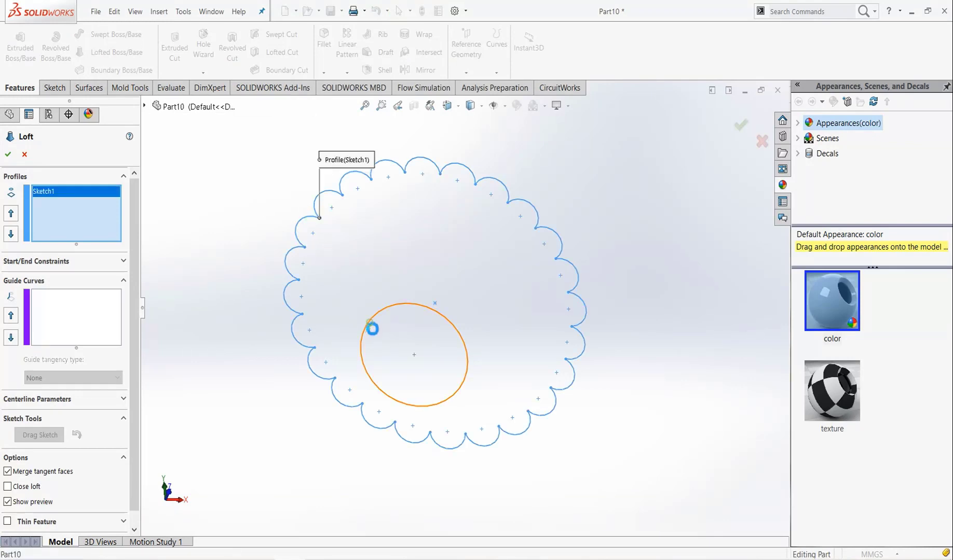
pyautogui.click(371, 328)
pyautogui.moveTo(385, 340)
pyautogui.mouseDown(button='middle')
pyautogui.moveTo(445, 268)
pyautogui.moveTo(449, 312)
pyautogui.moveTo(419, 336)
pyautogui.moveTo(423, 344)
pyautogui.moveTo(416, 331)
pyautogui.moveTo(447, 338)
pyautogui.mouseUp(button='middle')
pyautogui.scroll(2, 419, 332)
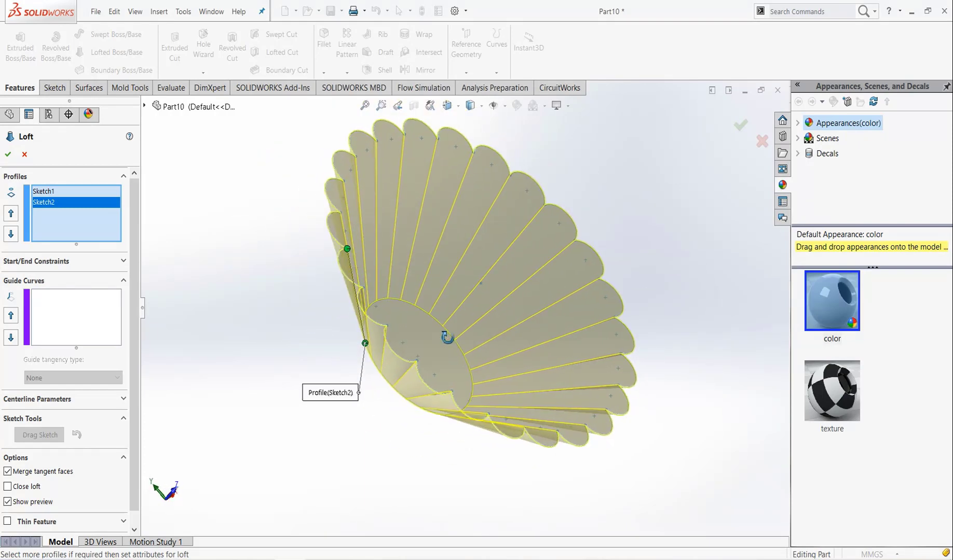
# Set the loft's start constraint to Normal To Profile with a tangent length of 1.4 and create the loft.
pyautogui.click(84, 264)
pyautogui.click(80, 292)
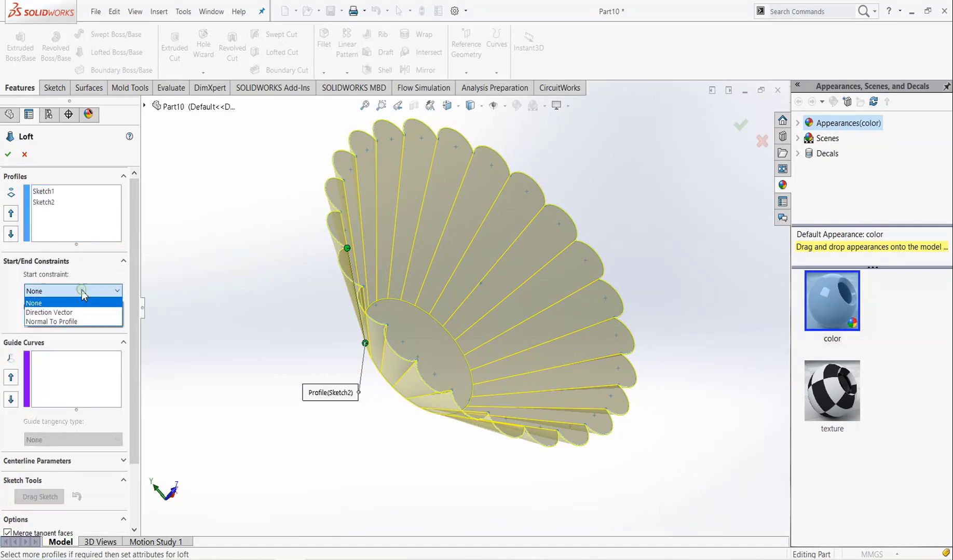
pyautogui.click(77, 322)
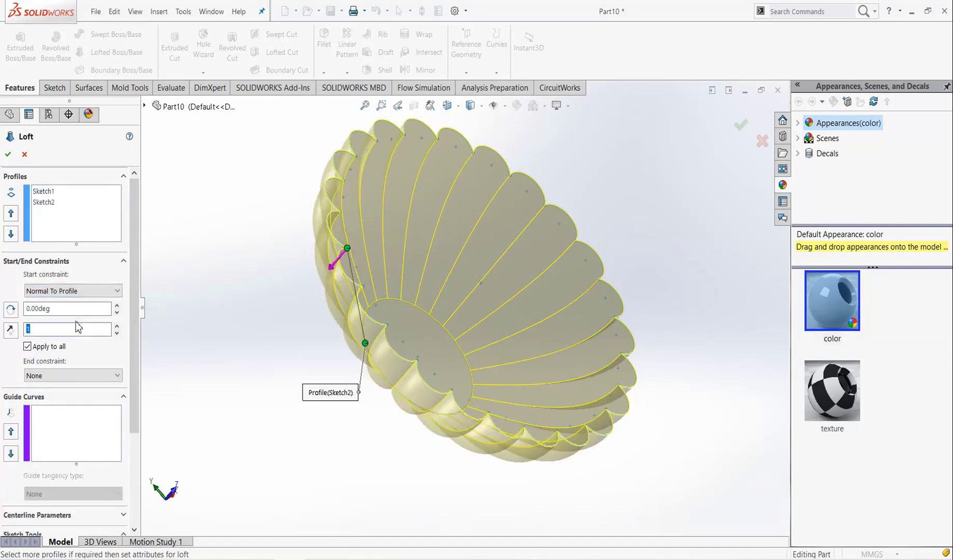
pyautogui.click(118, 326)
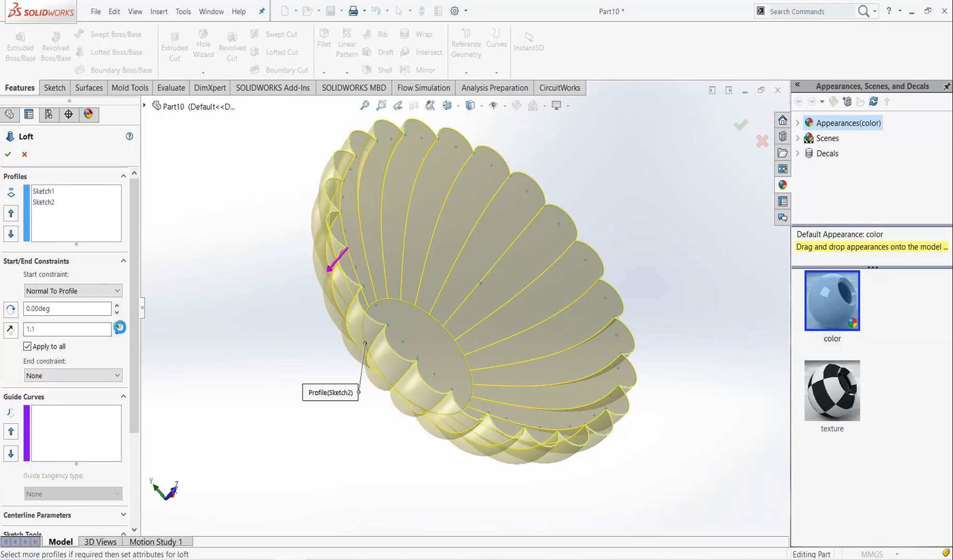
pyautogui.click(118, 326)
pyautogui.click(118, 325)
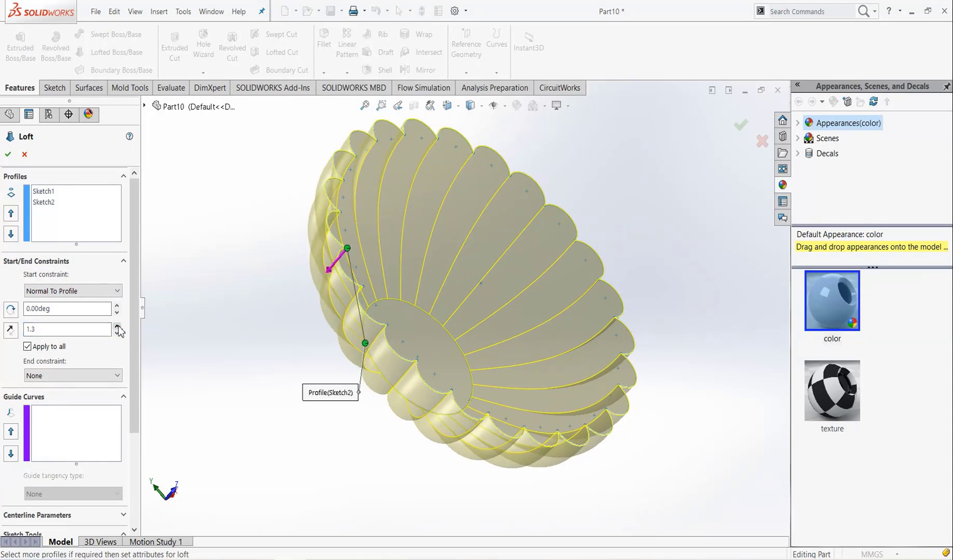
pyautogui.click(117, 326)
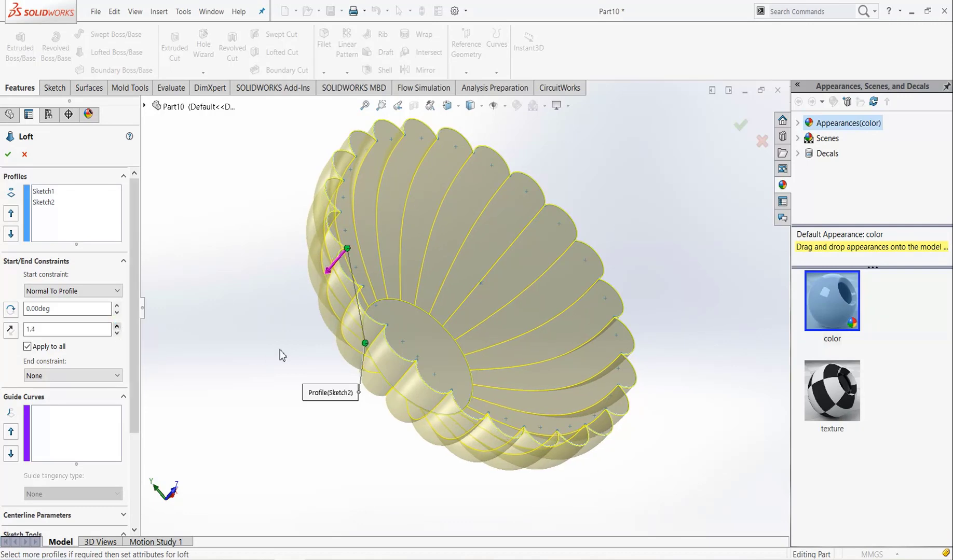
pyautogui.moveTo(280, 355)
pyautogui.mouseDown(button='middle')
pyautogui.moveTo(236, 357)
pyautogui.moveTo(260, 353)
pyautogui.moveTo(332, 289)
pyautogui.moveTo(309, 304)
pyautogui.mouseUp(button='middle')
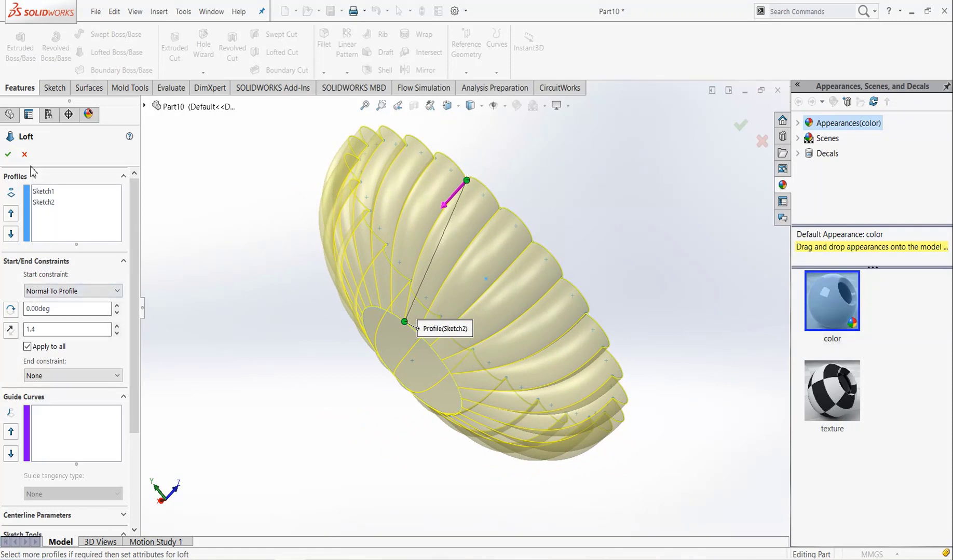
pyautogui.click(9, 155)
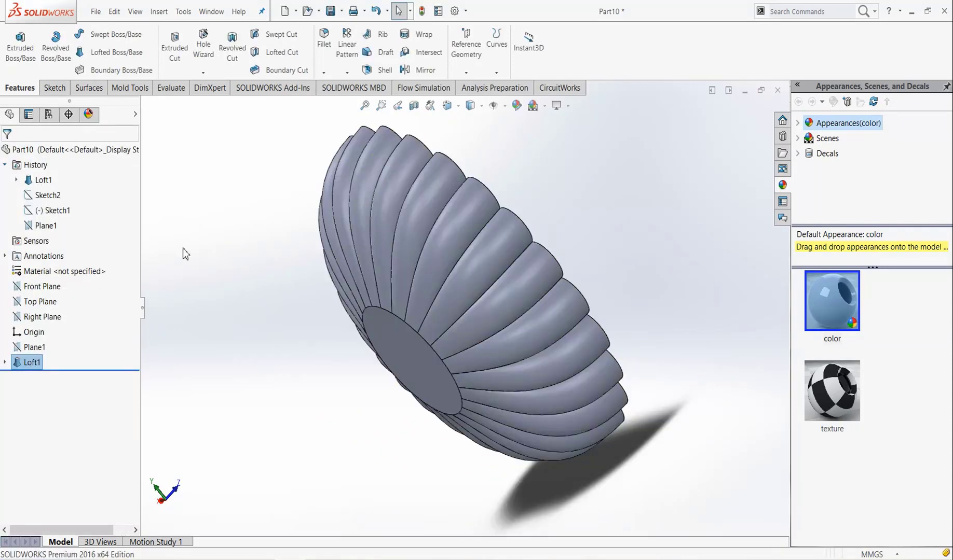
# Shell the lofted body outward with a 2 mm thickness, removing the large flat scalloped face.
pyautogui.moveTo(183, 254)
pyautogui.mouseDown(button='middle')
pyautogui.moveTo(210, 277)
pyautogui.moveTo(165, 359)
pyautogui.moveTo(159, 337)
pyautogui.mouseUp(button='middle')
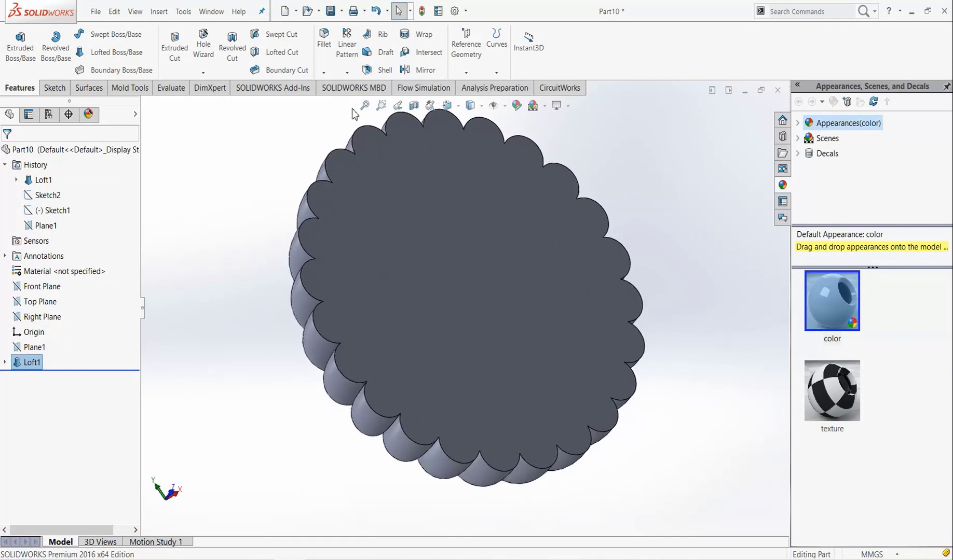
pyautogui.click(384, 69)
pyautogui.click(397, 234)
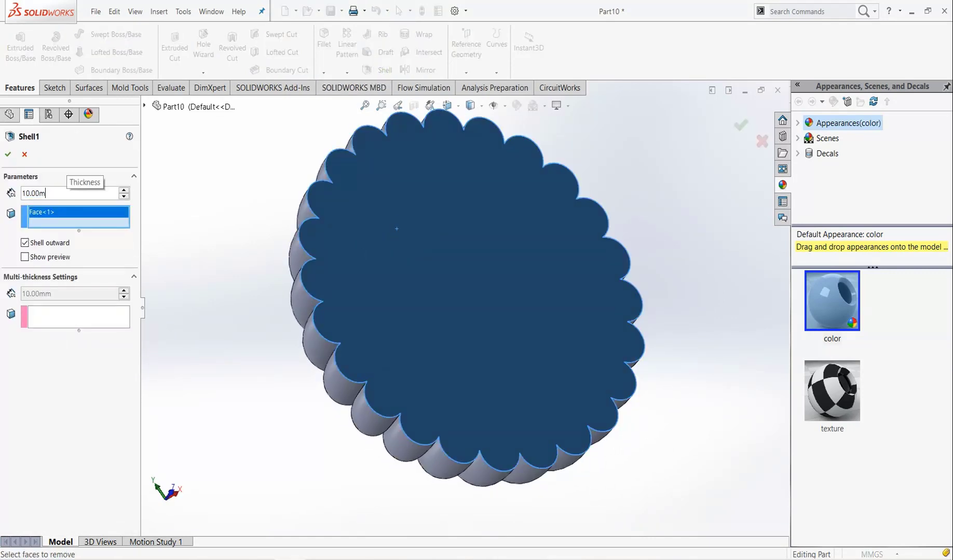
pyautogui.press('BackSpace')
pyautogui.press('BackSpace')
pyautogui.press('BackSpace')
pyautogui.press('BackSpace')
pyautogui.press('BackSpace')
pyautogui.press('BackSpace')
pyautogui.write('2')
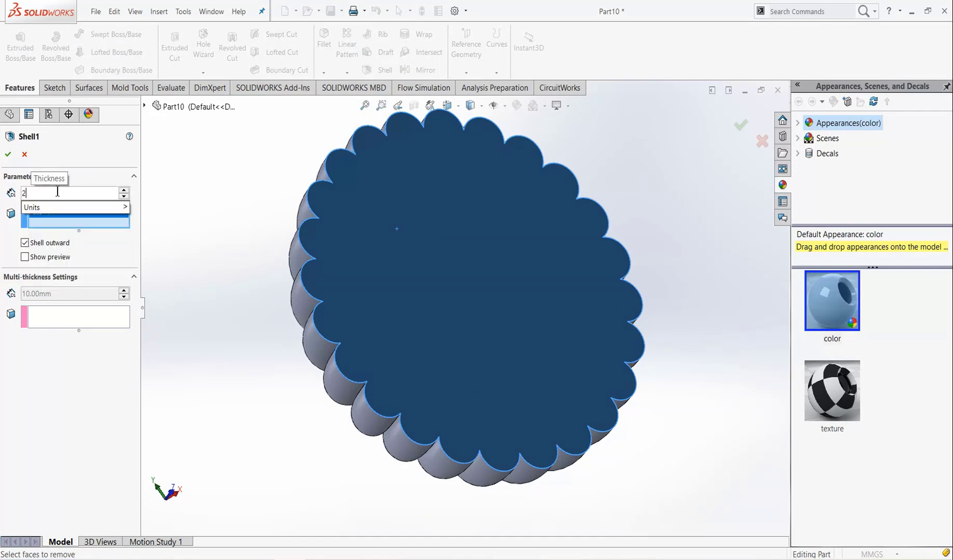
pyautogui.click(9, 155)
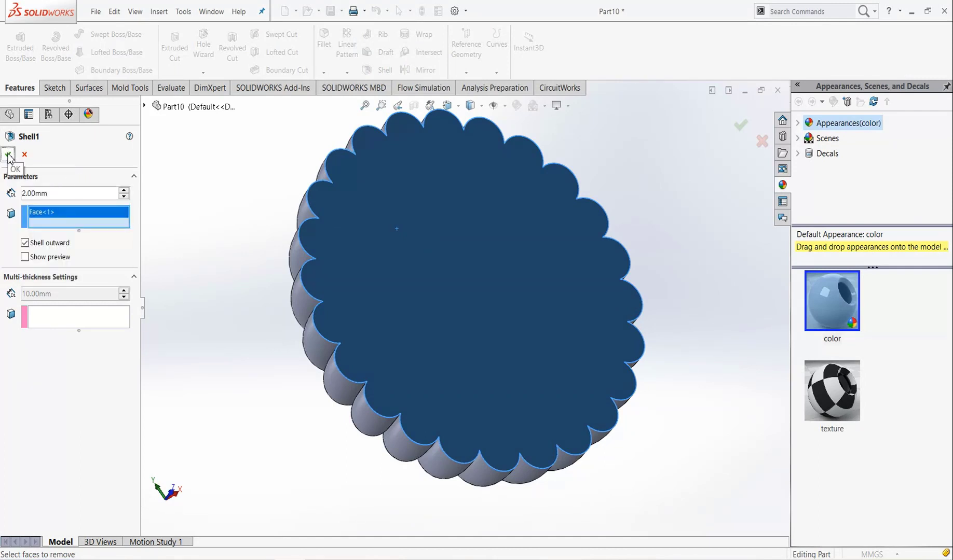
pyautogui.click(8, 155)
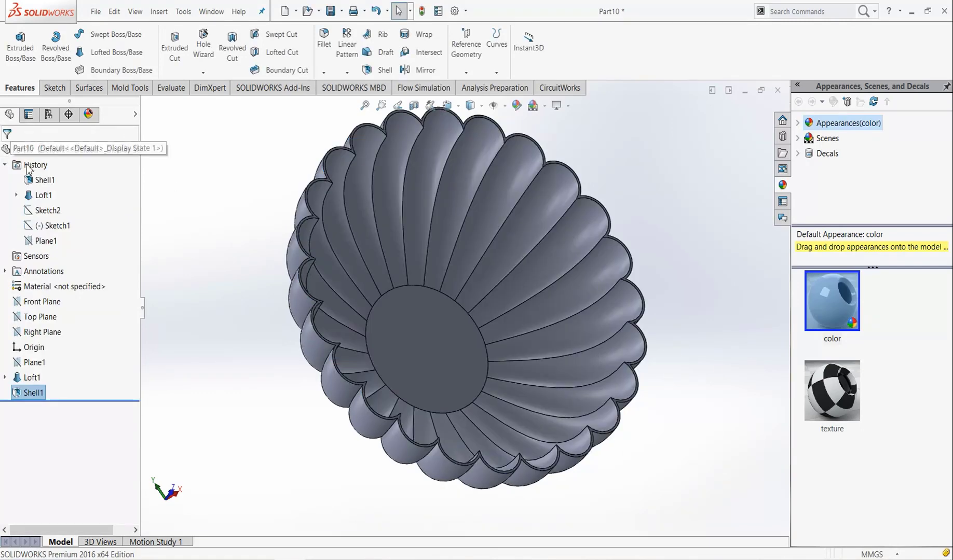
pyautogui.scroll(-1, 389, 223)
pyautogui.moveTo(389, 223); pyautogui.dragTo(366, 246, button='middle')
pyautogui.rightClick(374, 232)
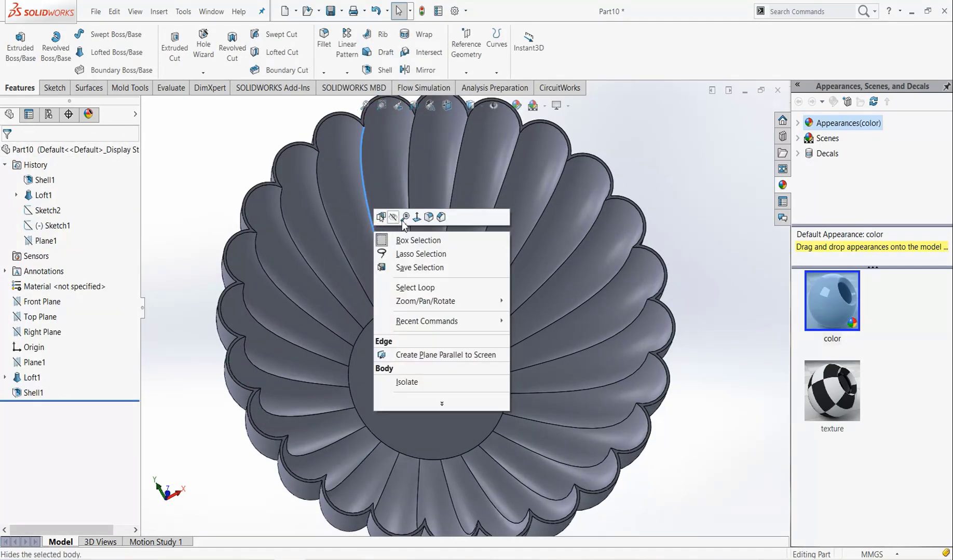
pyautogui.click(669, 149)
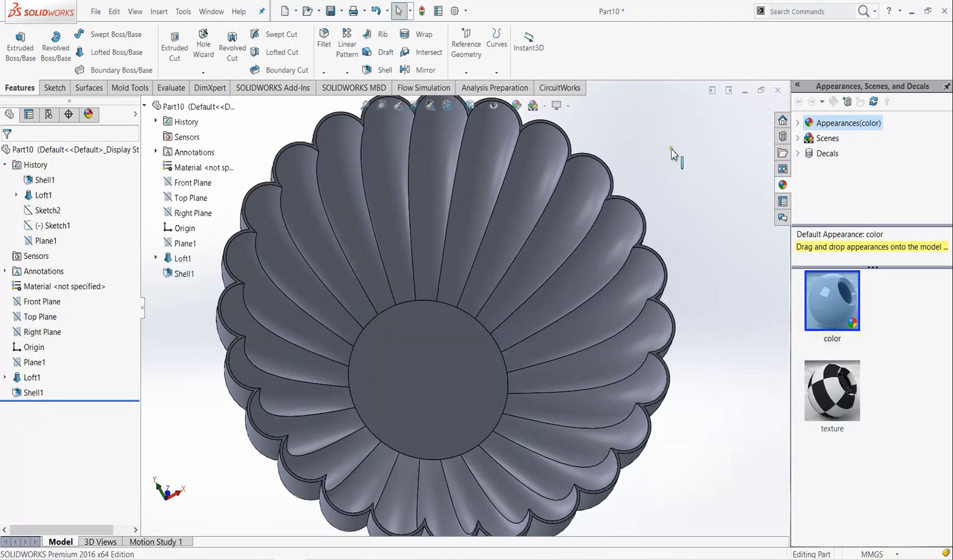
# Edit the whole bowl's appearance and set its colour to cyan with RGB values 0, 234, 234.
pyautogui.moveTo(664, 185); pyautogui.dragTo(674, 178, button='middle')
pyautogui.scroll(1, 489, 216)
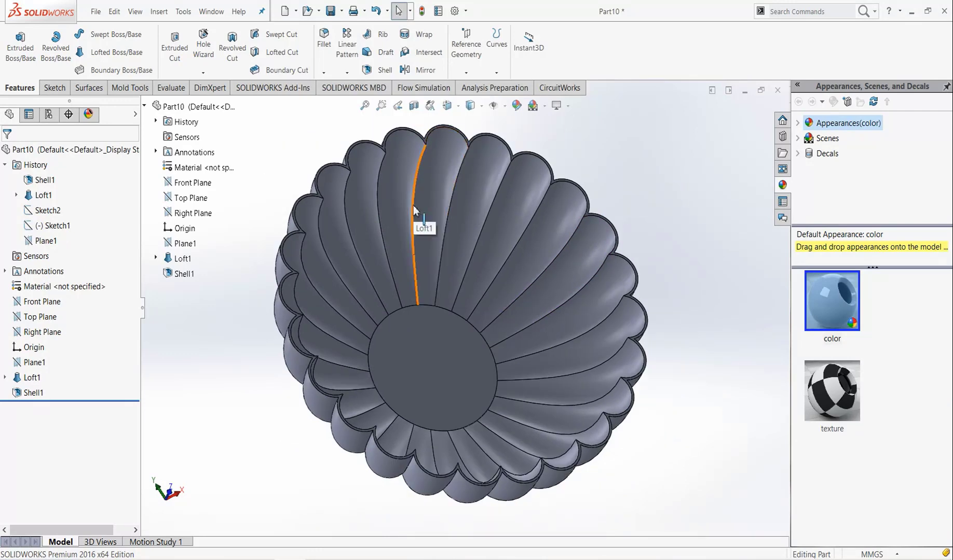
pyautogui.rightClick(434, 210)
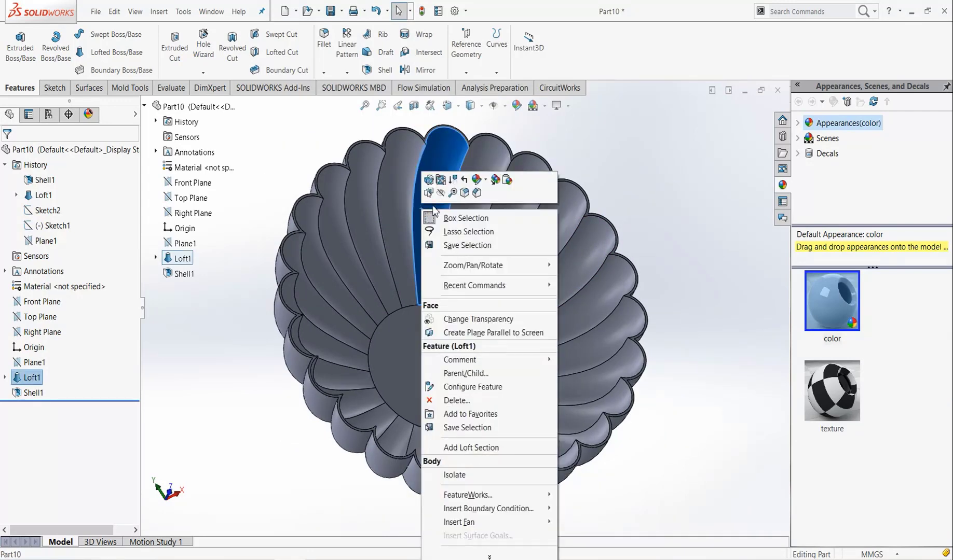
pyautogui.click(476, 180)
pyautogui.click(502, 238)
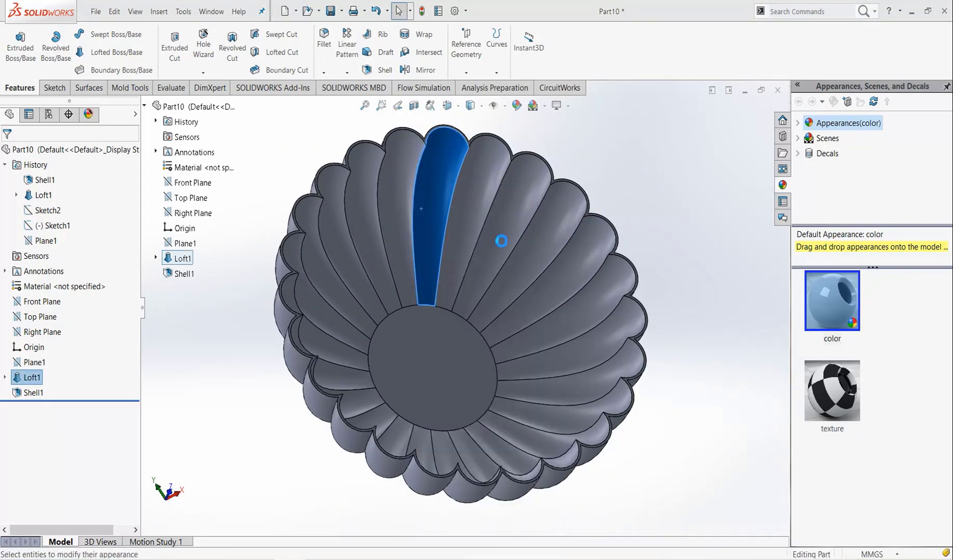
pyautogui.scroll(-3, 32, 485)
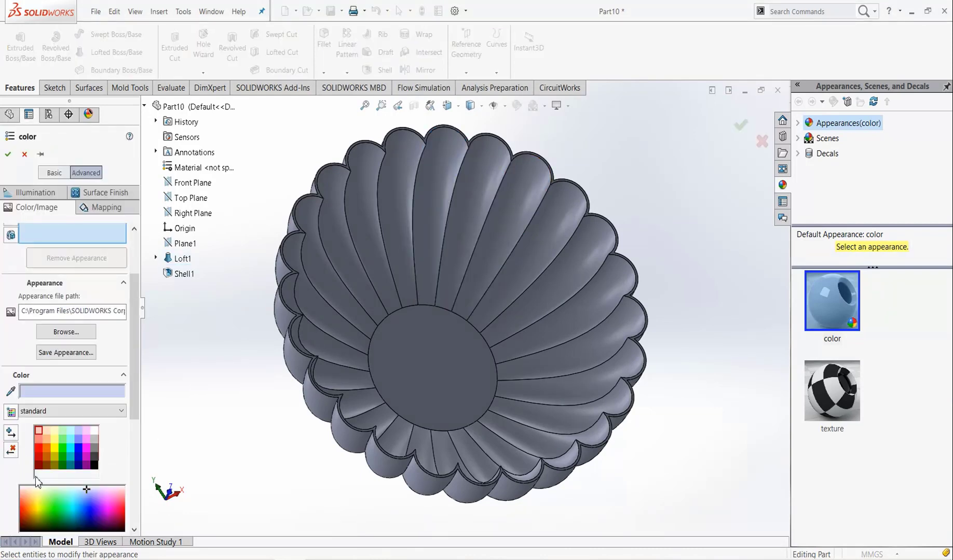
pyautogui.scroll(-3, 77, 480)
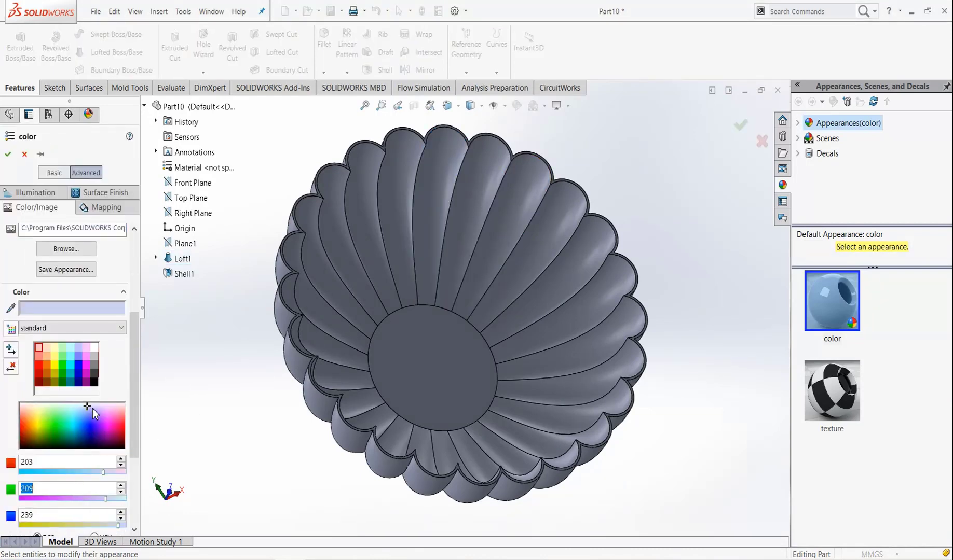
pyautogui.moveTo(89, 405); pyautogui.dragTo(73, 428)
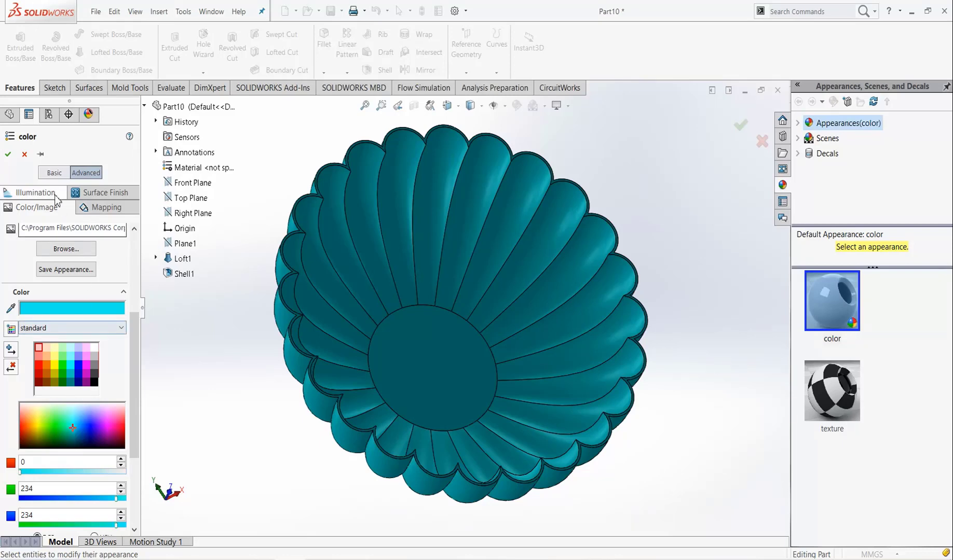
# Set the bowl appearance's transparent amount to 0.50 in the illumination settings and apply the appearance.
pyautogui.click(35, 192)
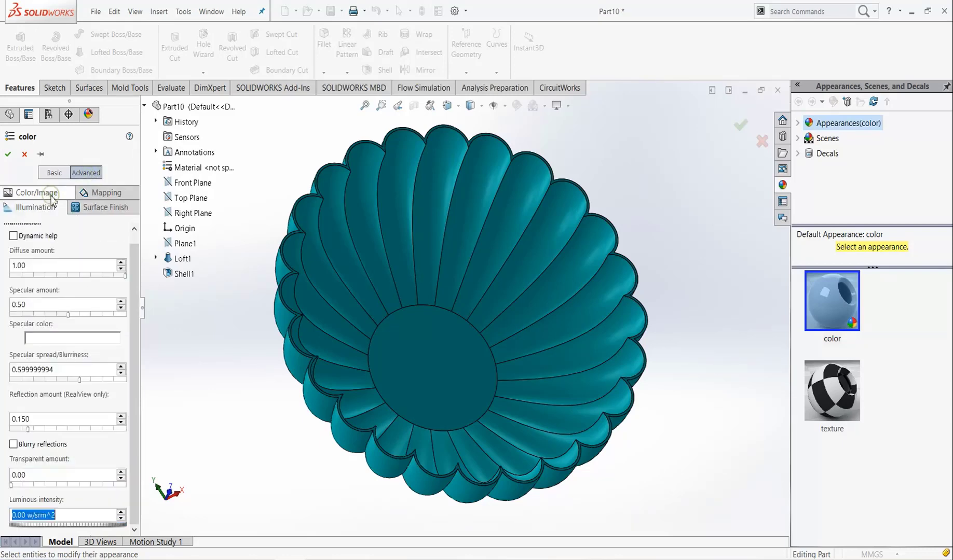
pyautogui.click(39, 485)
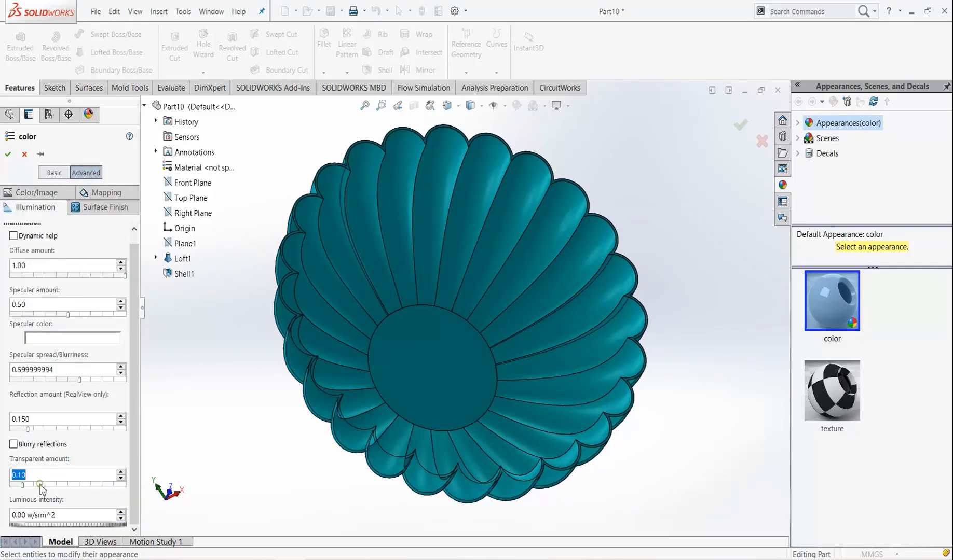
pyautogui.click(45, 485)
pyautogui.click(52, 485)
pyautogui.click(64, 485)
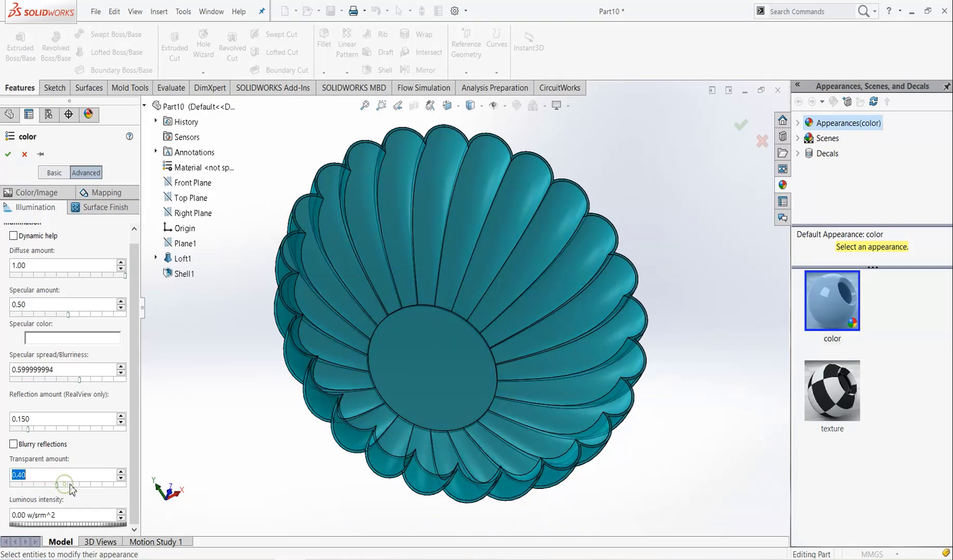
pyautogui.click(74, 485)
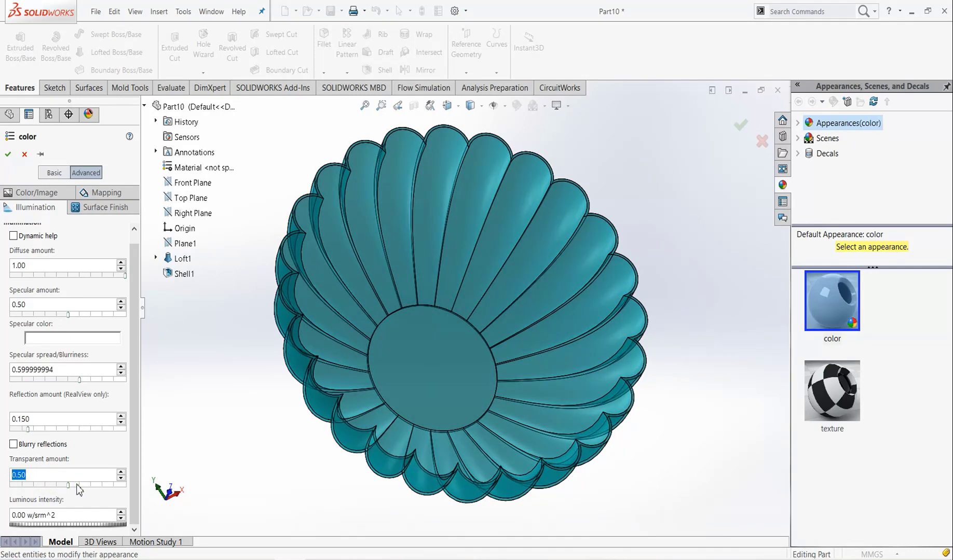
pyautogui.click(8, 156)
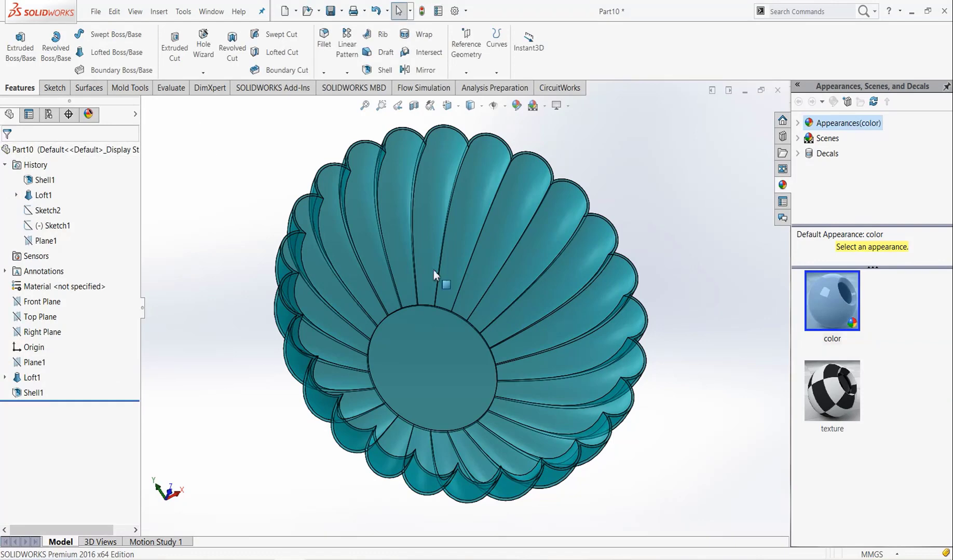
# Change the bowl's display style to Shaded without edges.
pyautogui.click(481, 108)
pyautogui.click(481, 107)
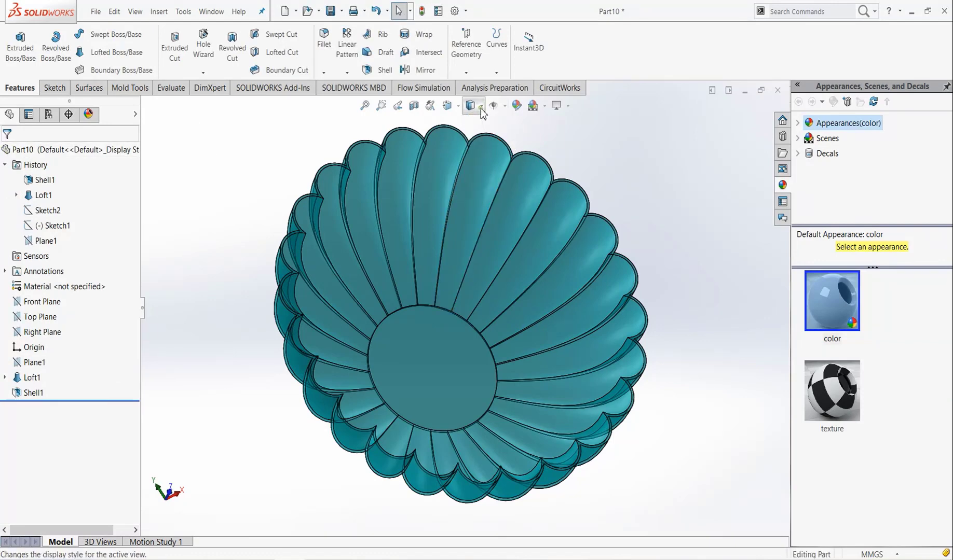
pyautogui.click(481, 107)
pyautogui.click(474, 149)
pyautogui.click(474, 149)
pyautogui.moveTo(511, 202)
pyautogui.mouseDown(button='middle')
pyautogui.moveTo(548, 250)
pyautogui.moveTo(521, 249)
pyautogui.mouseUp(button='middle')
pyautogui.click(621, 316)
pyautogui.moveTo(622, 317); pyautogui.dragTo(557, 212, button='middle')
pyautogui.click(481, 106)
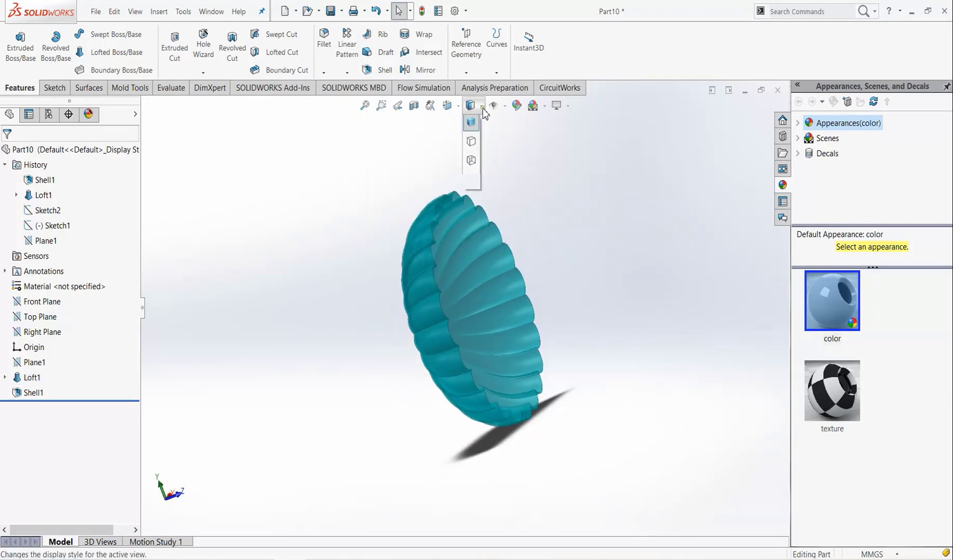
pyautogui.click(481, 107)
pyautogui.click(481, 107)
pyautogui.click(471, 143)
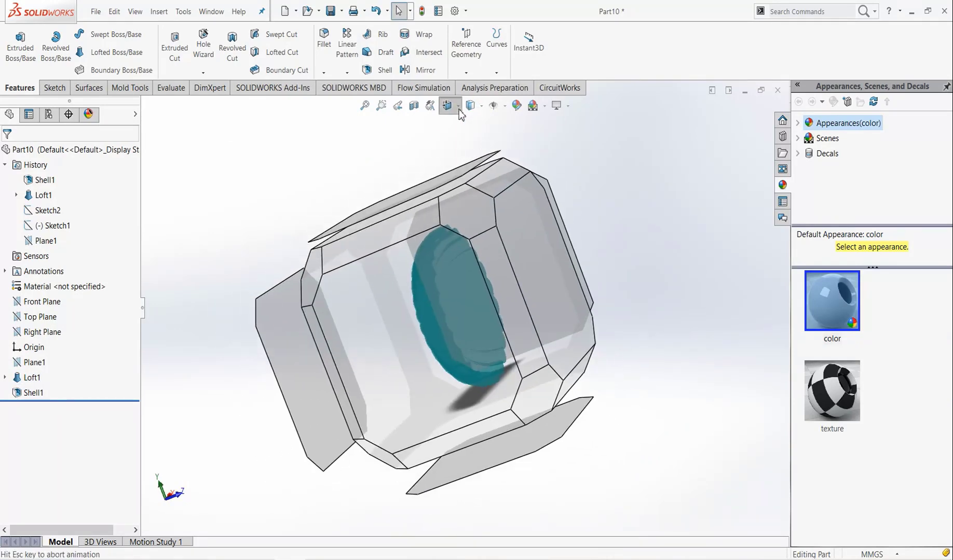
# Display the bowl in the four-view layout, return to a single view and examine its open interior.
pyautogui.click(447, 106)
pyautogui.click(500, 202)
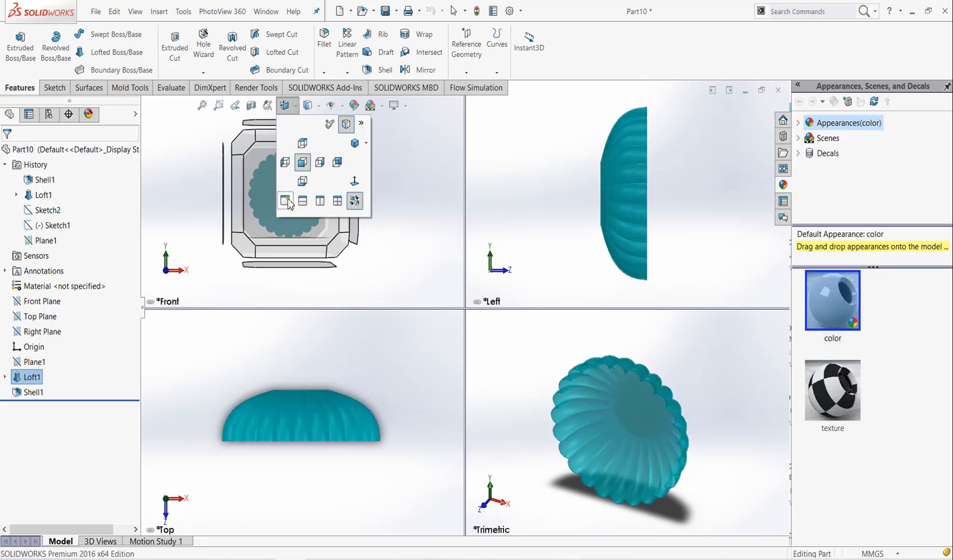
pyautogui.click(285, 201)
pyautogui.moveTo(542, 283); pyautogui.dragTo(542, 167, button='middle')
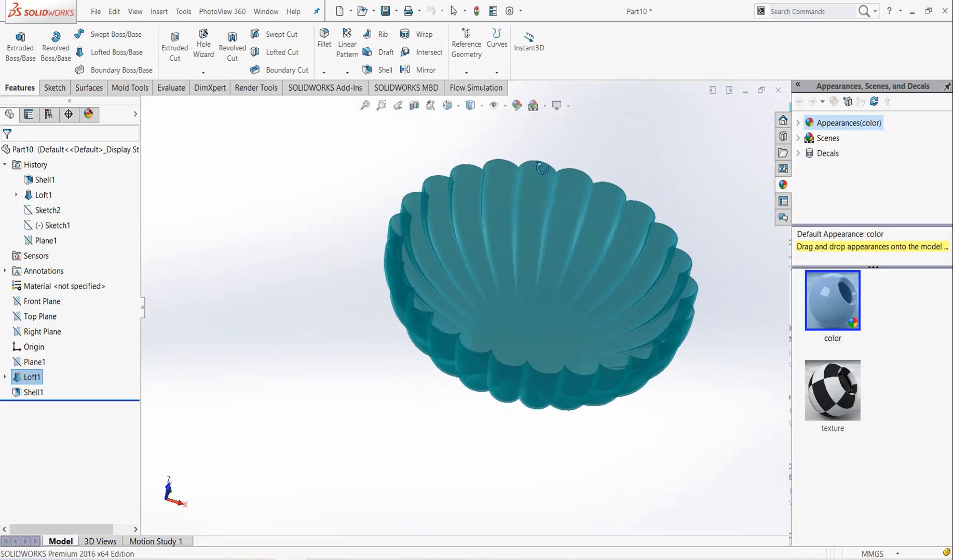
pyautogui.scroll(-2, 689, 283)
pyautogui.moveTo(688, 303); pyautogui.dragTo(683, 313, button='middle')
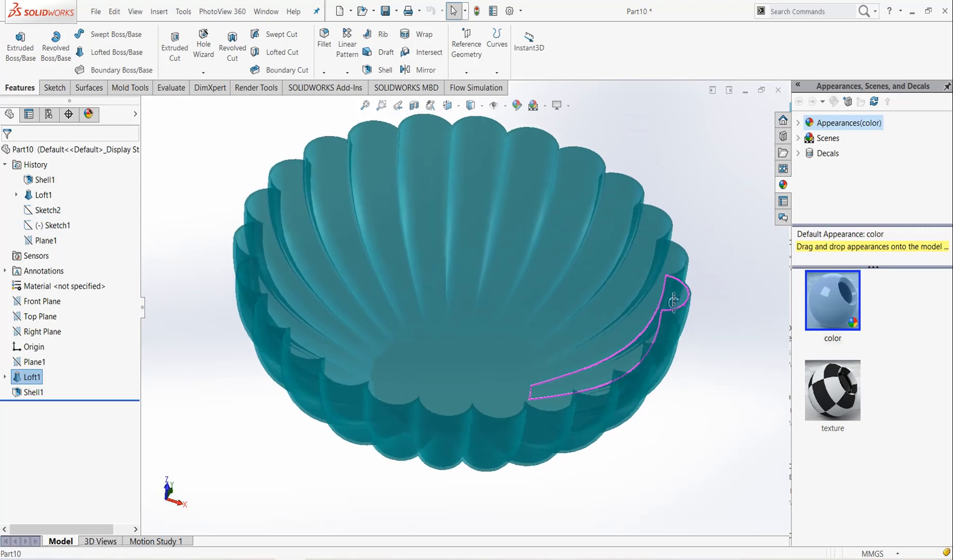
# Unload the PhotoView 360 add-in and load it again.
pyautogui.click(330, 91)
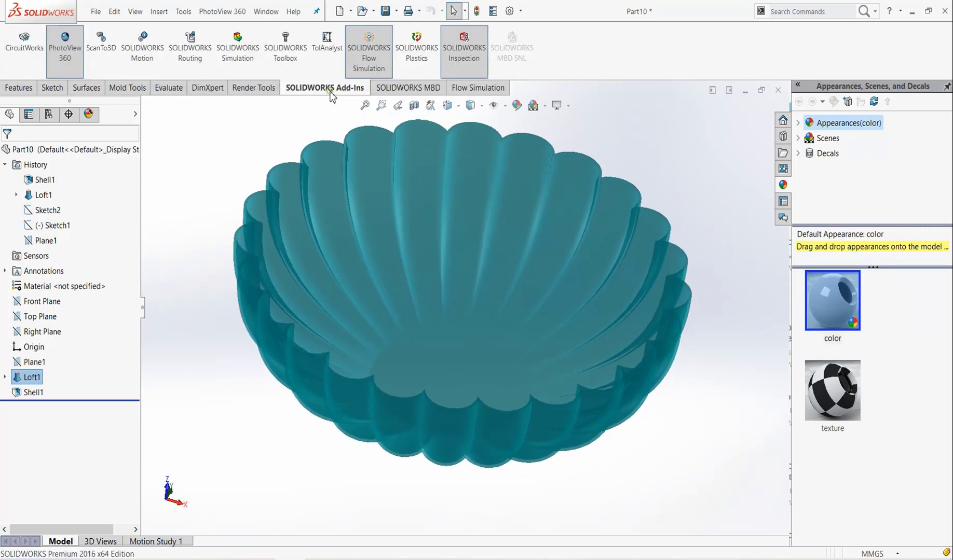
pyautogui.click(63, 62)
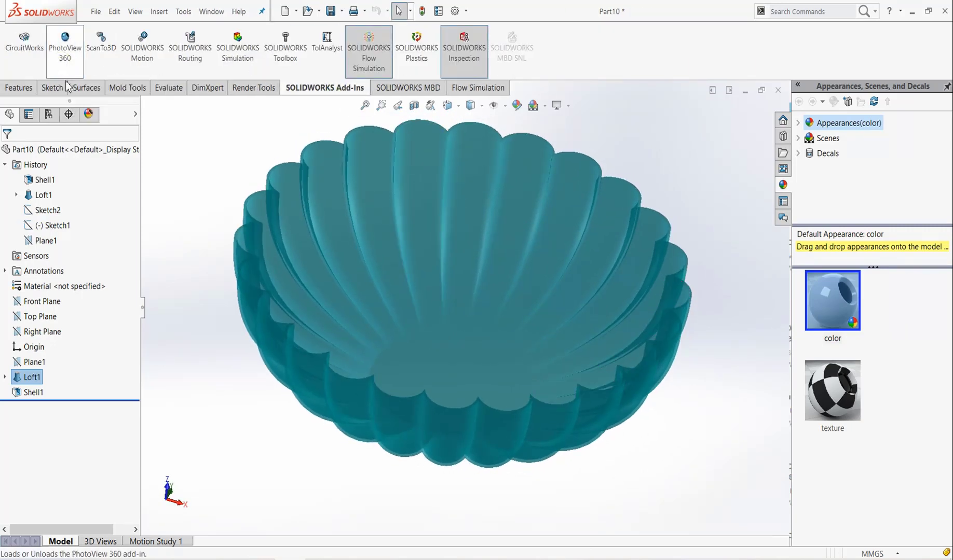
pyautogui.click(64, 58)
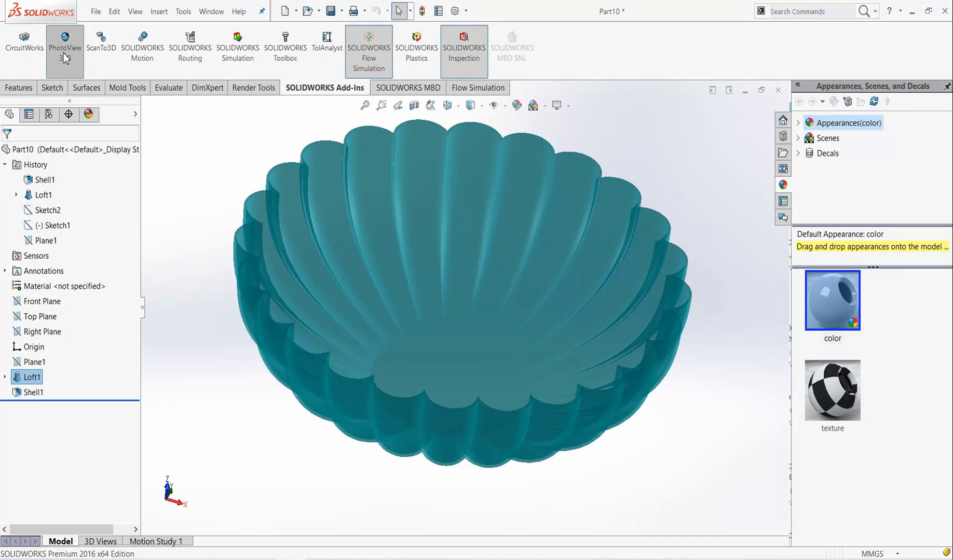
# Start a final render of the bowl with Perspective View turned on.
pyautogui.click(247, 89)
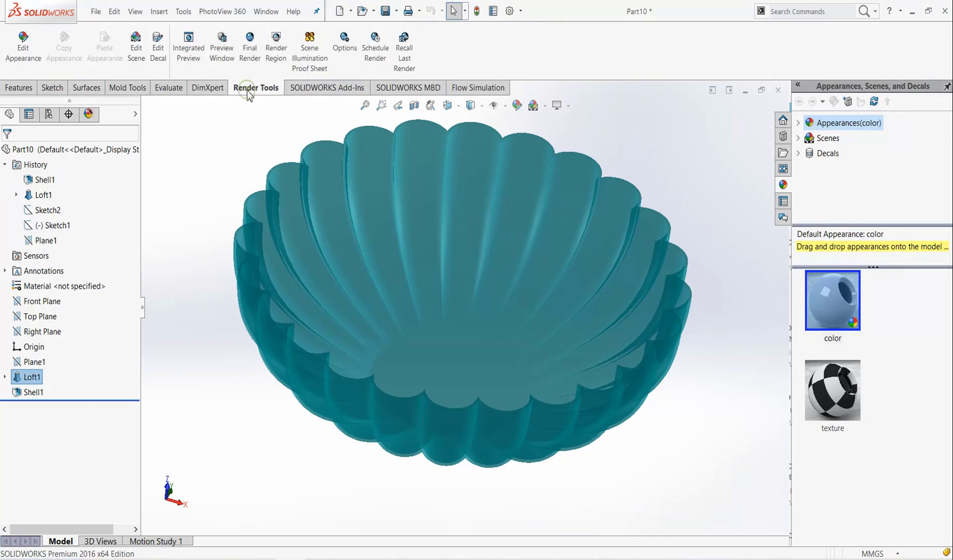
pyautogui.click(250, 46)
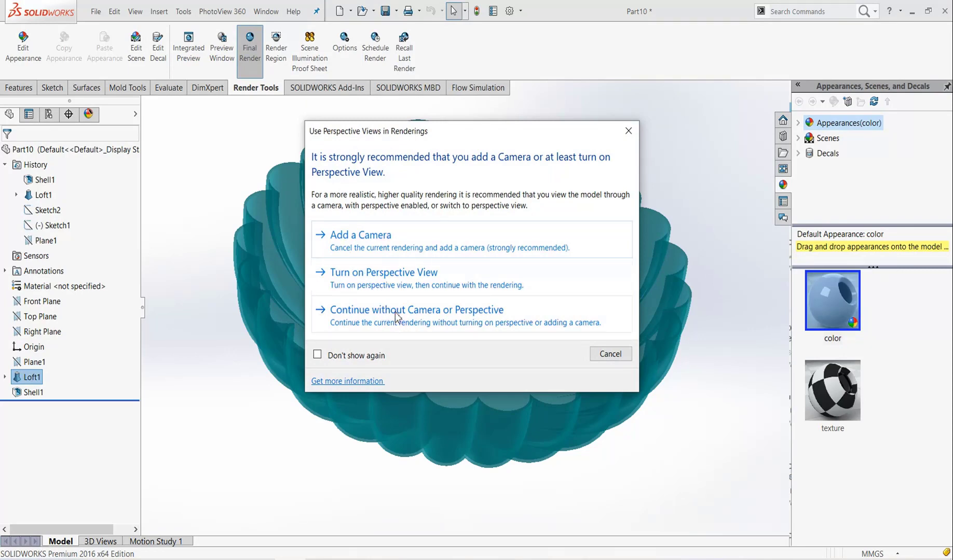
pyautogui.click(362, 280)
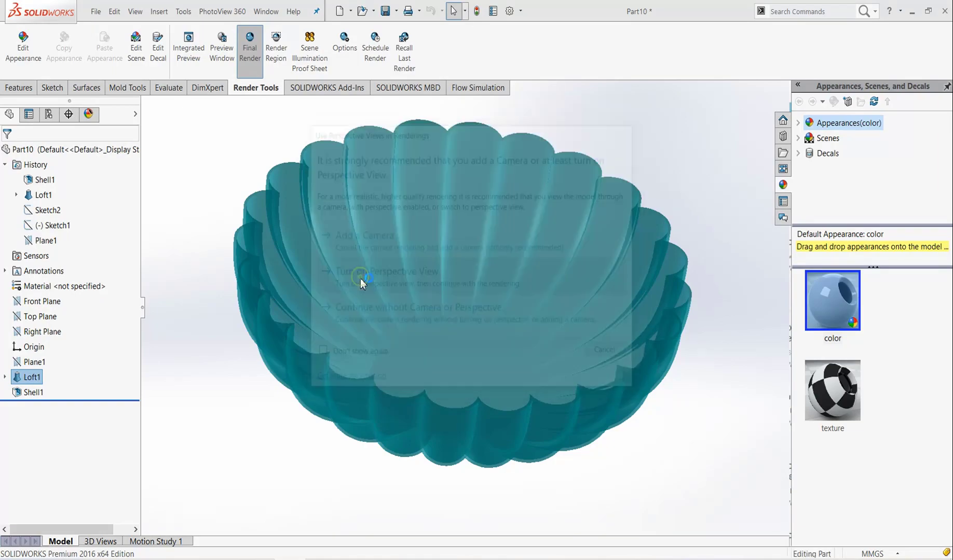